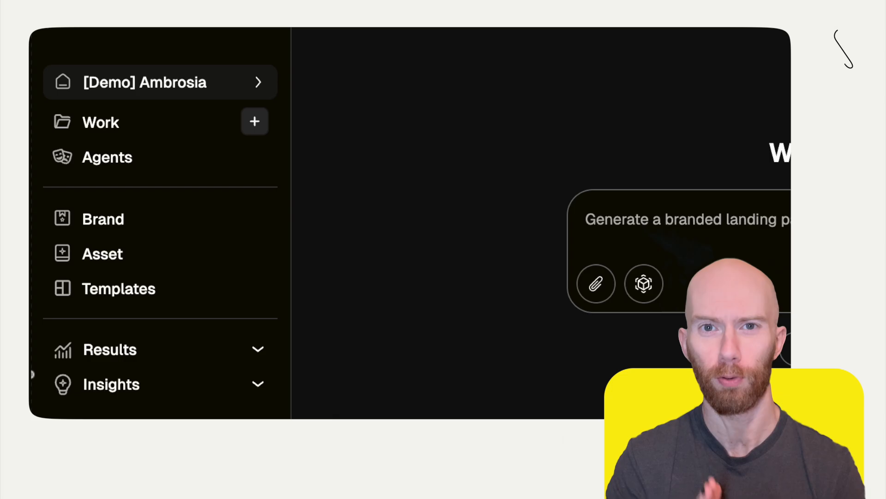
# Start a new generated creative and add a 1080 x 1080 format to it
pyautogui.click(260, 118)
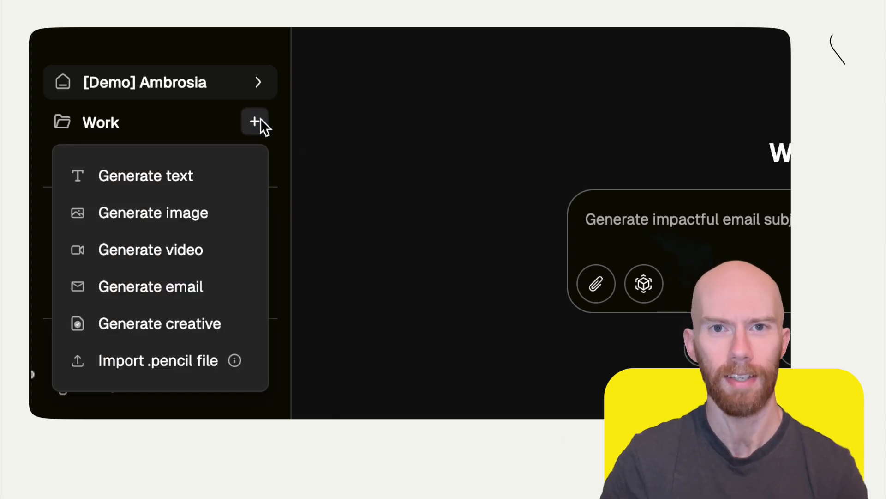
pyautogui.click(236, 325)
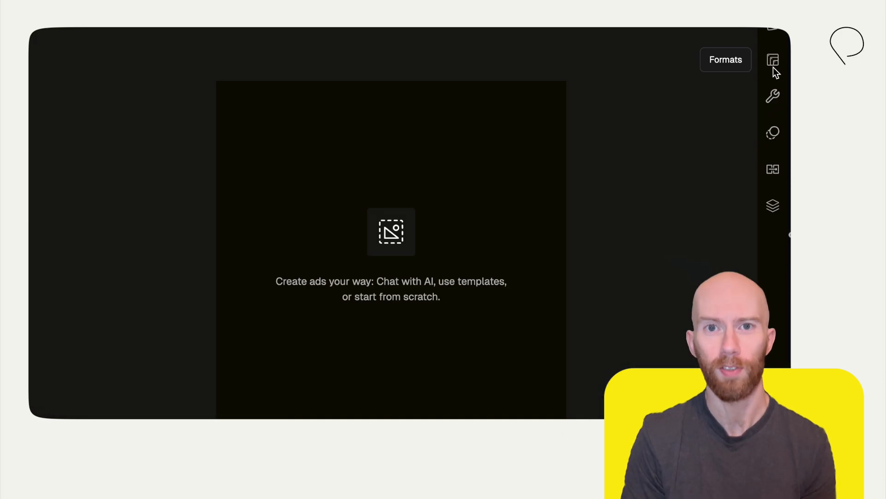
pyautogui.click(773, 65)
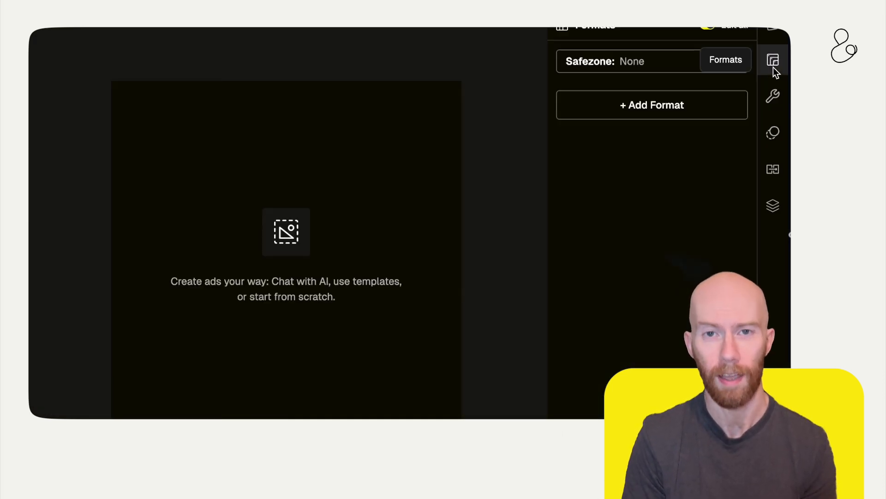
pyautogui.click(690, 104)
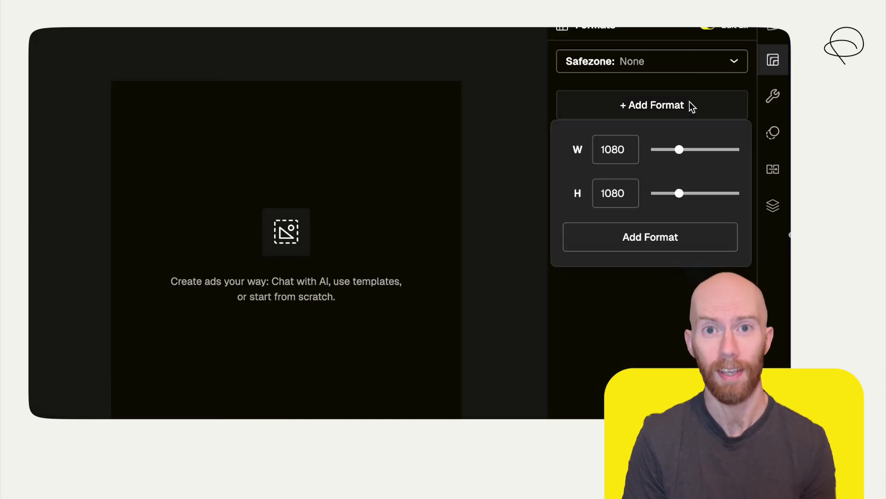
pyautogui.click(676, 236)
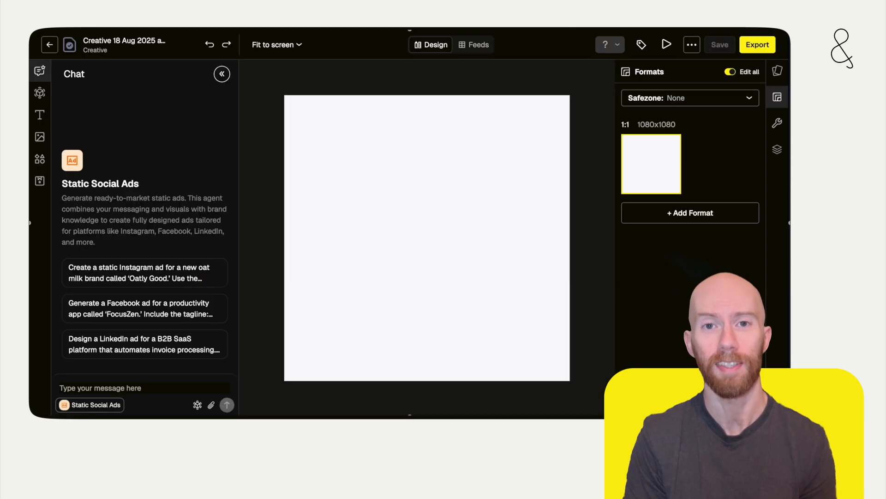
# Create a feed from scratch for the creative and collapse the chat to show the whole sheet
pyautogui.click(476, 46)
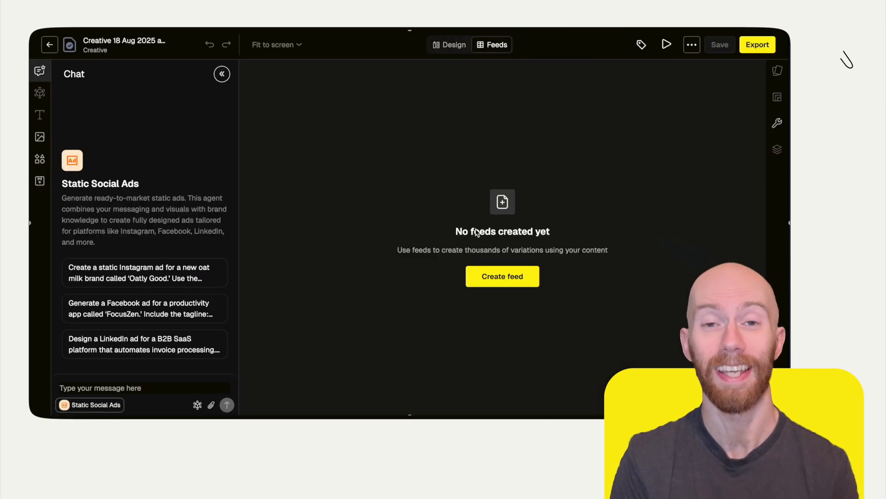
pyautogui.click(482, 278)
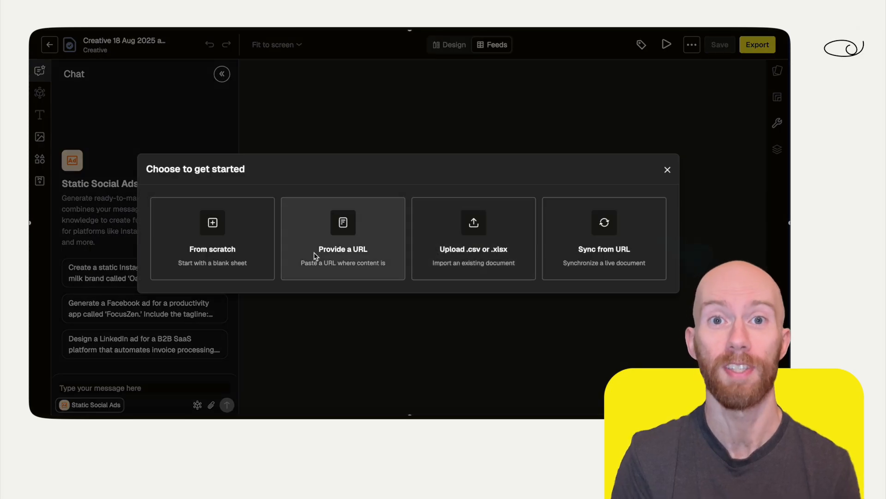
pyautogui.click(246, 244)
pyautogui.click(222, 73)
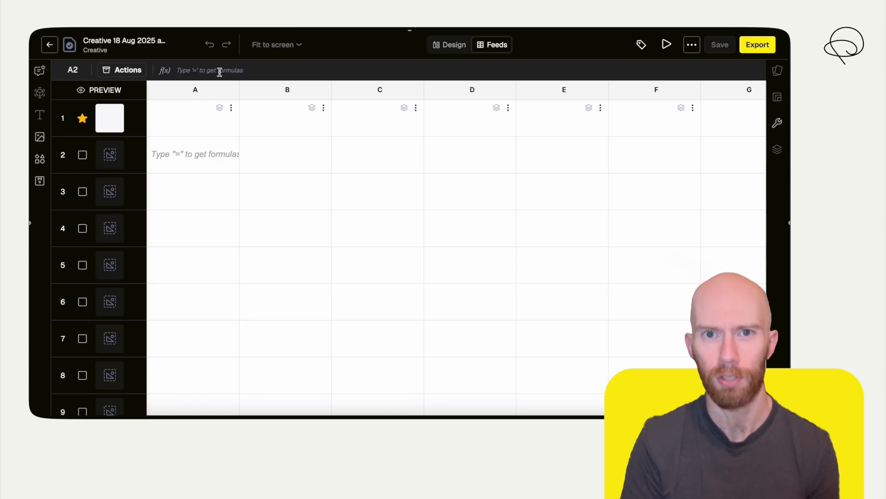
# Enter the column headings "Product Flavours" in A1 and "Tagline" in B1
pyautogui.click(216, 128)
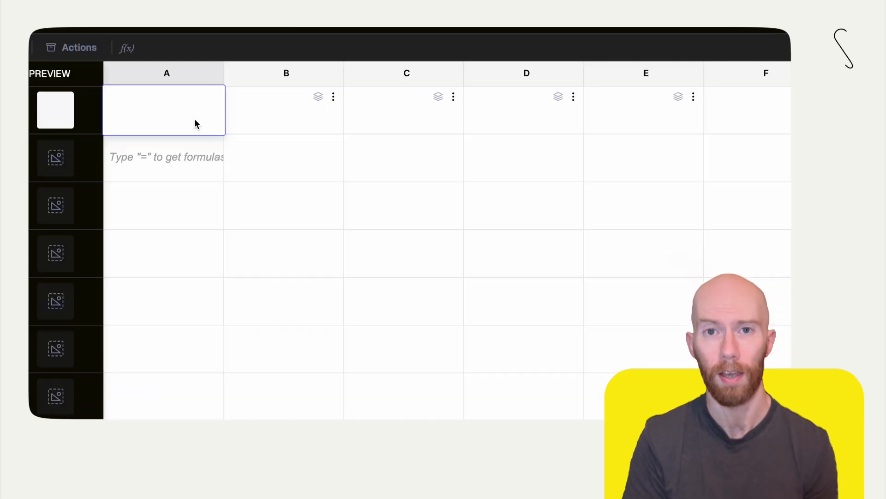
pyautogui.write('Product Flavours')
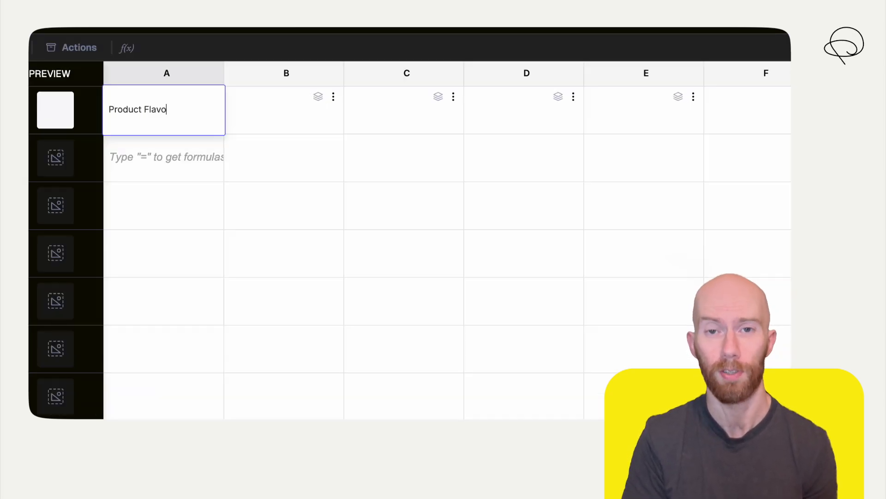
pyautogui.click(270, 118)
pyautogui.write('Tagline')
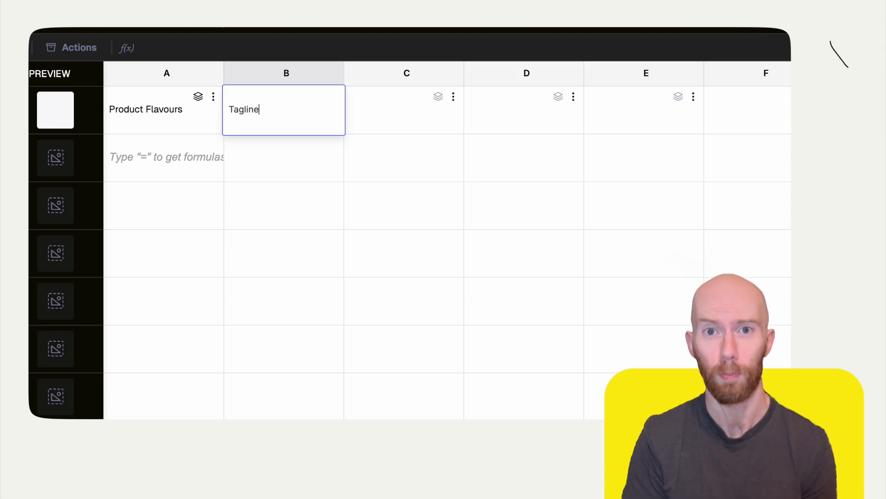
pyautogui.press('Return')
# Fill A2 to A6 with the flavours Strawberry, Vanilla, Chocolate, Mint and Orange
pyautogui.click(183, 155)
pyautogui.write('Strawberry')
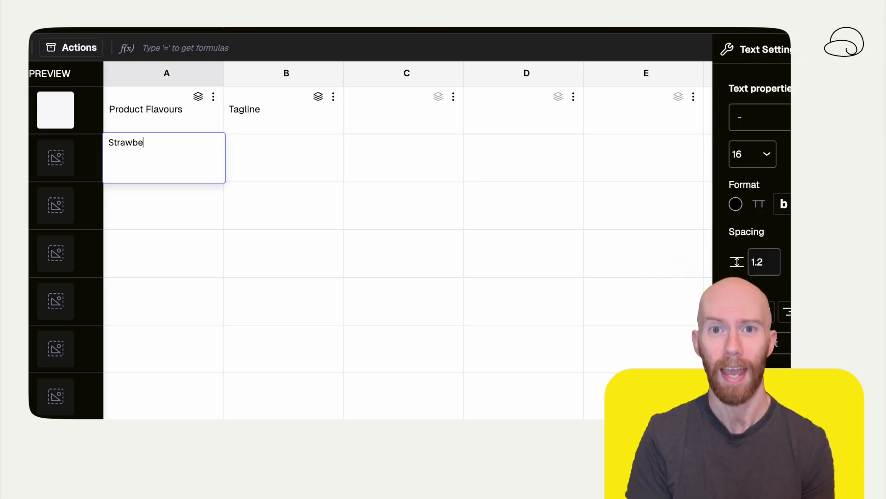
pyautogui.click(181, 192)
pyautogui.write('Vanilla')
pyautogui.click(174, 251)
pyautogui.write('Chocolate')
pyautogui.click(176, 299)
pyautogui.write('Mint')
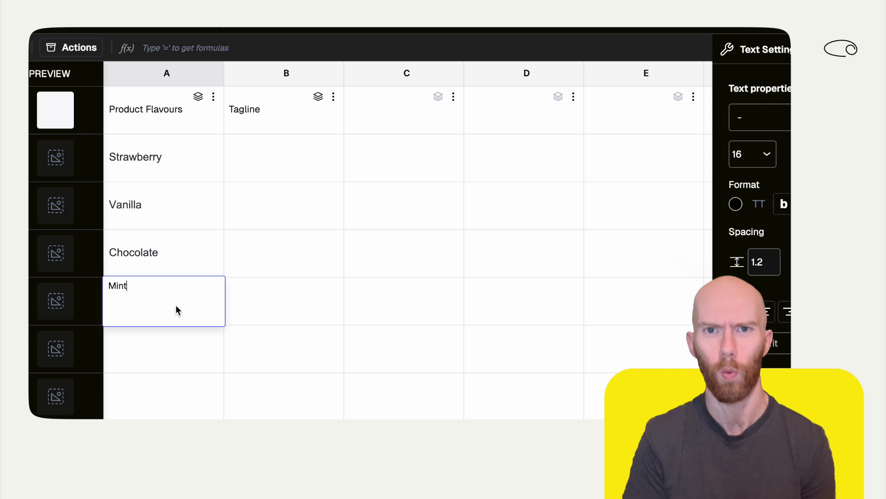
pyautogui.click(191, 368)
pyautogui.write('Orange')
# Insert a GenerateText formula in B2 with OpenAI o4 mini: "Generate a tagline for the product in a2, 30 characters maximum, no emojis, british english"
pyautogui.click(283, 165)
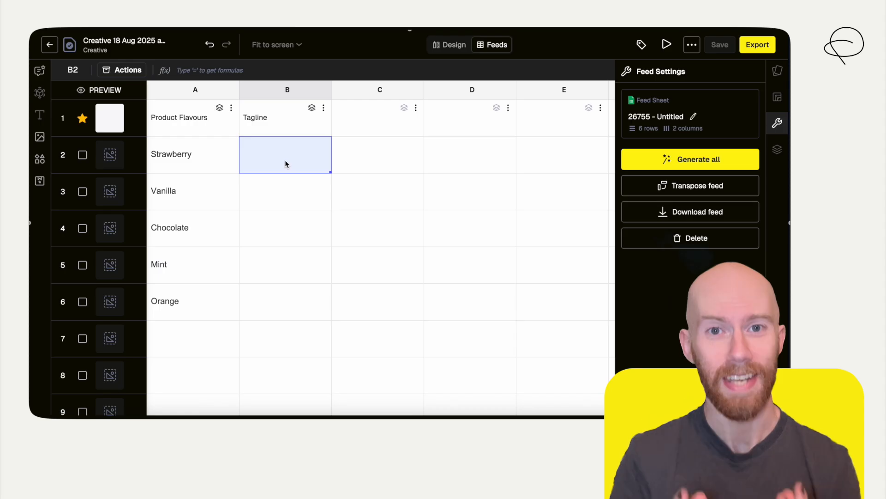
pyautogui.write('=')
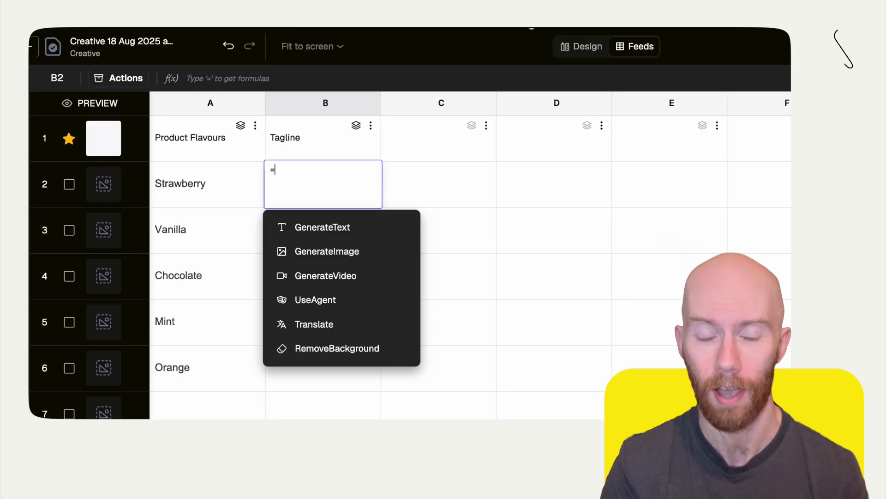
pyautogui.press('BackSpace')
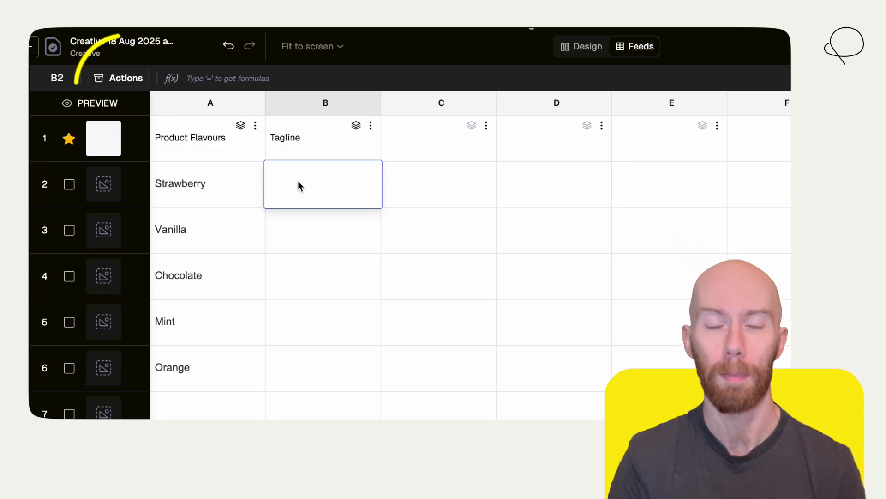
pyautogui.click(131, 80)
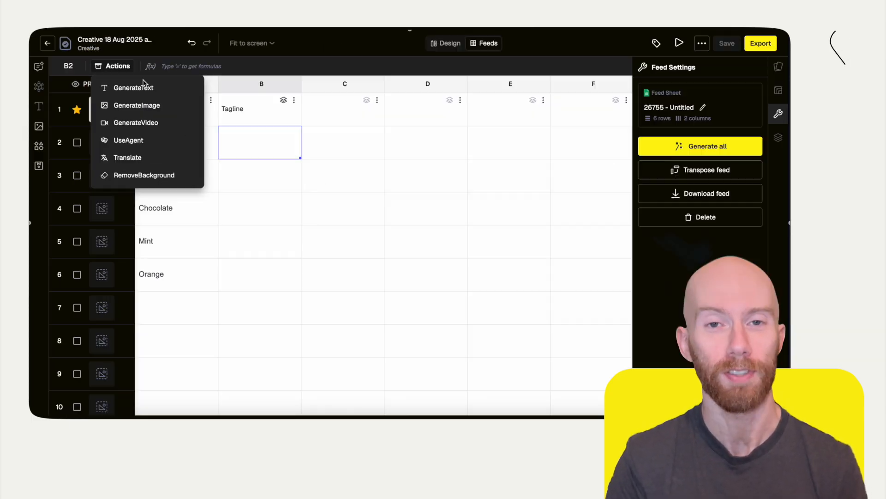
pyautogui.click(179, 108)
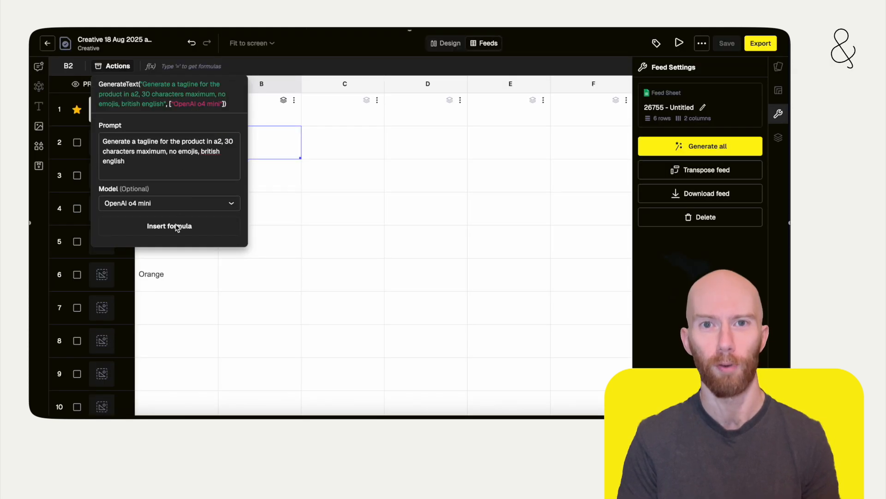
pyautogui.click(241, 349)
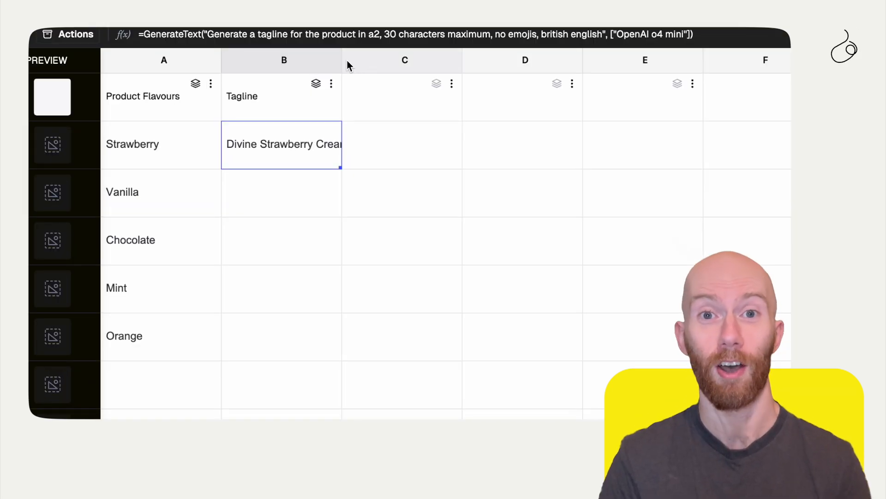
# Widen column B to fit the full tagline and extend the B2 formula down to B6
pyautogui.moveTo(340, 61); pyautogui.dragTo(443, 67)
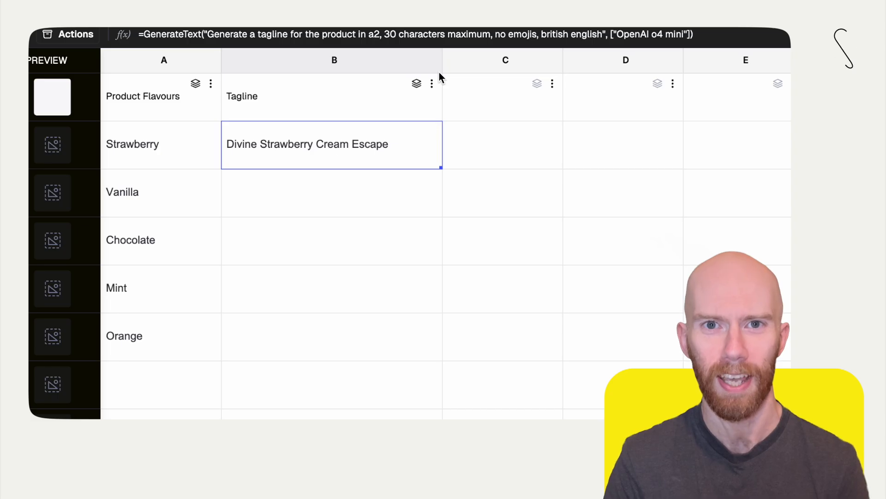
pyautogui.moveTo(441, 169); pyautogui.dragTo(439, 353)
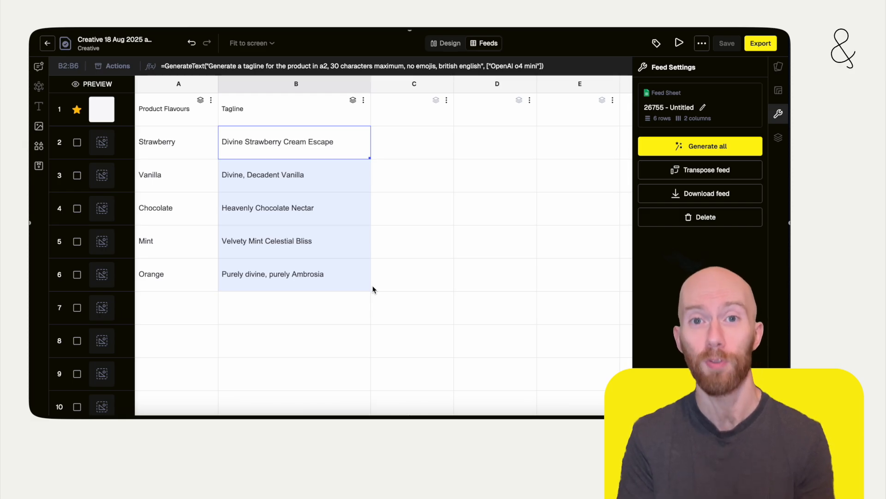
# Regenerate the Orange tagline in B6 by reinserting its GenerateText formula with the same prompt and model
pyautogui.click(367, 286)
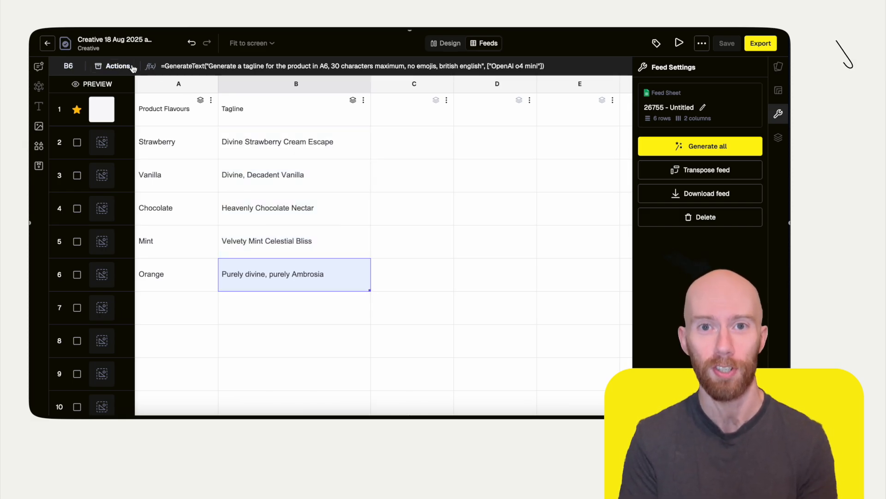
pyautogui.click(116, 66)
pyautogui.click(131, 88)
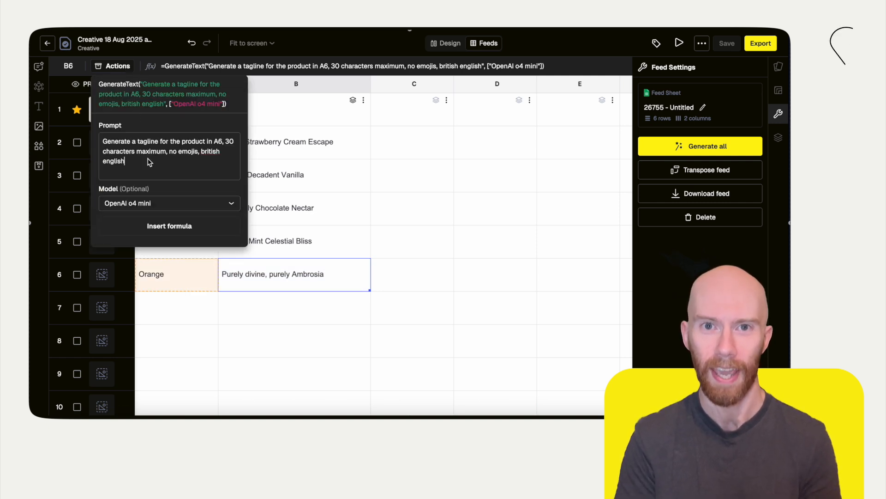
pyautogui.click(172, 226)
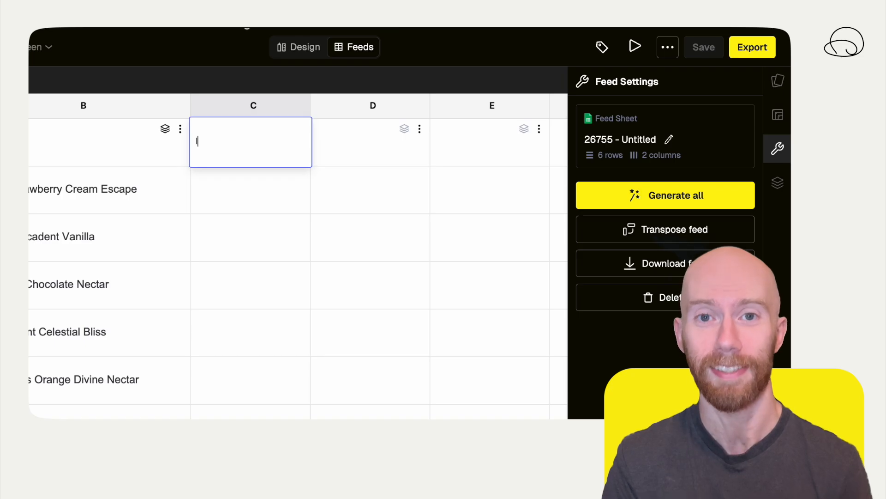
# Head column C "Image" and prompt a GenerateImage formula in C2 for a realistic close-up of someone eating a2 flavoured ice cream, background blurred
pyautogui.write('Image')
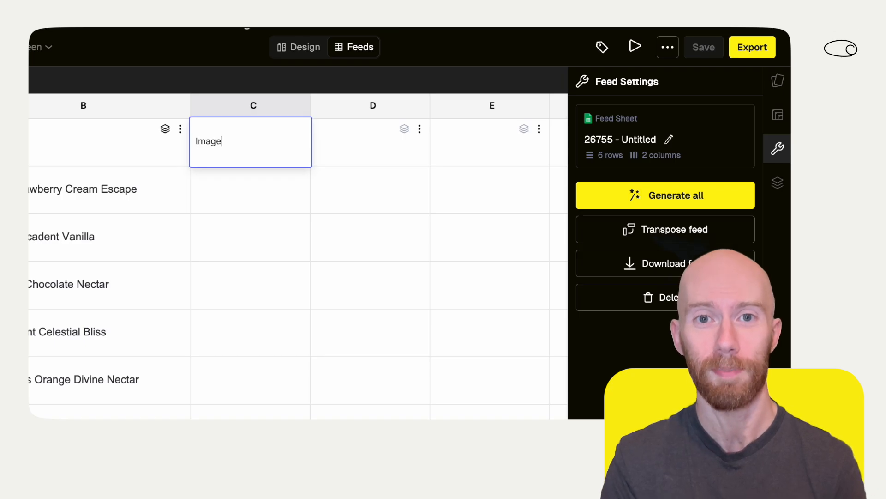
pyautogui.click(255, 187)
pyautogui.write('=')
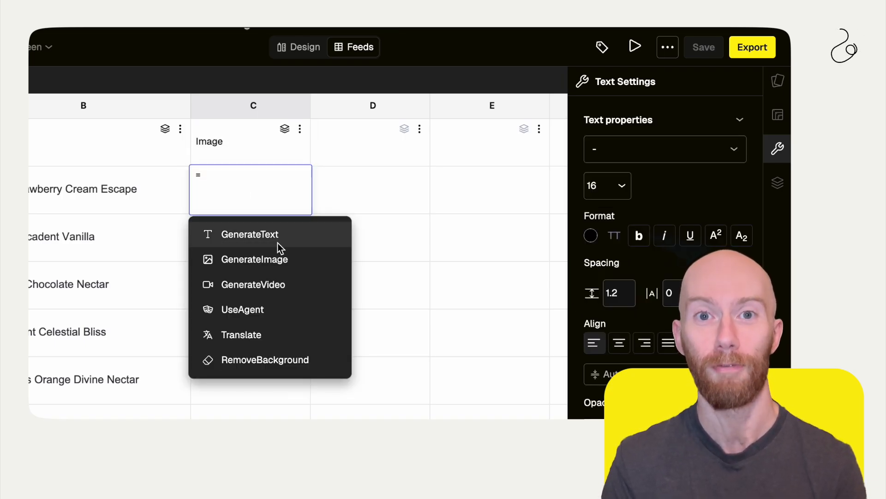
pyautogui.click(283, 259)
pyautogui.write('Generate a photo of someone eating an a2 flavoured ice cream. The photo is close up, and the colour is obvious. Realistic style, blurred ba')
pyautogui.write('ckground.')
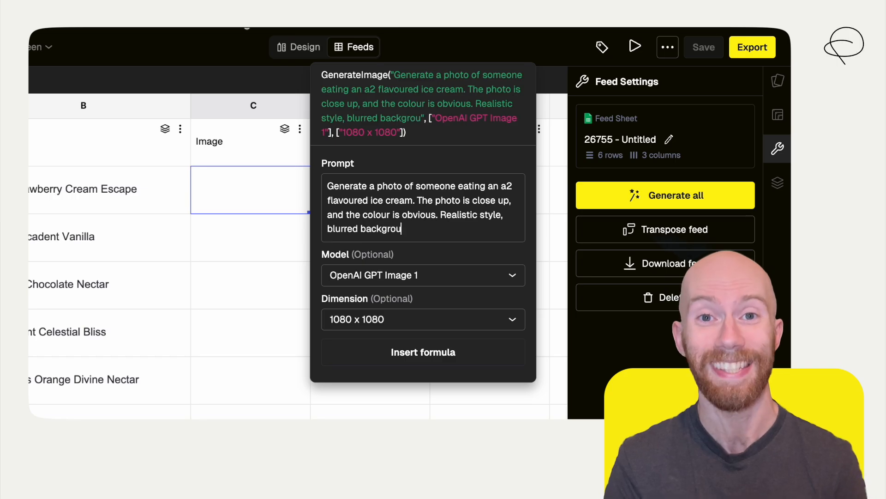
# Set the image formula's model to Google Imagen 3 and insert it in C2 at 1080 x 1080
pyautogui.click(444, 277)
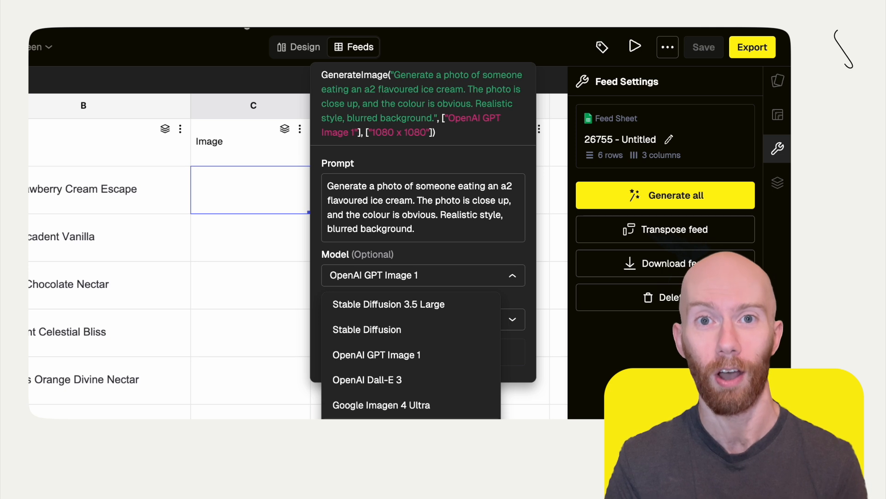
pyautogui.click(413, 431)
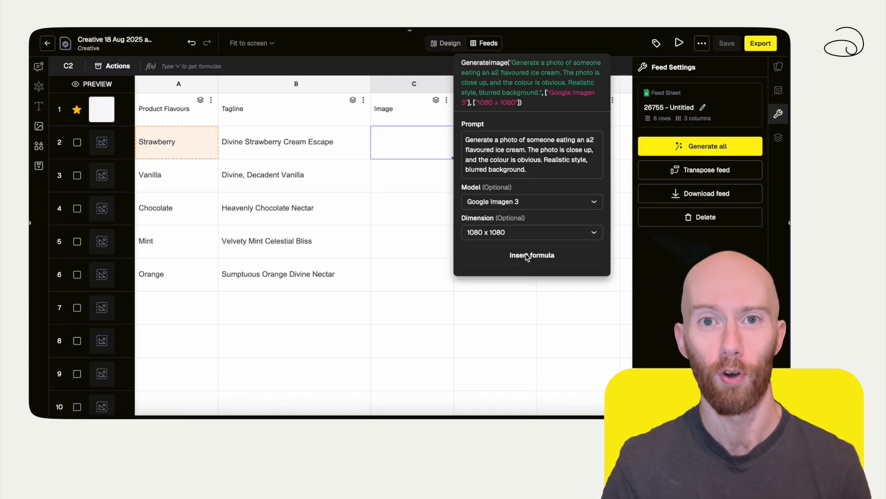
pyautogui.click(558, 255)
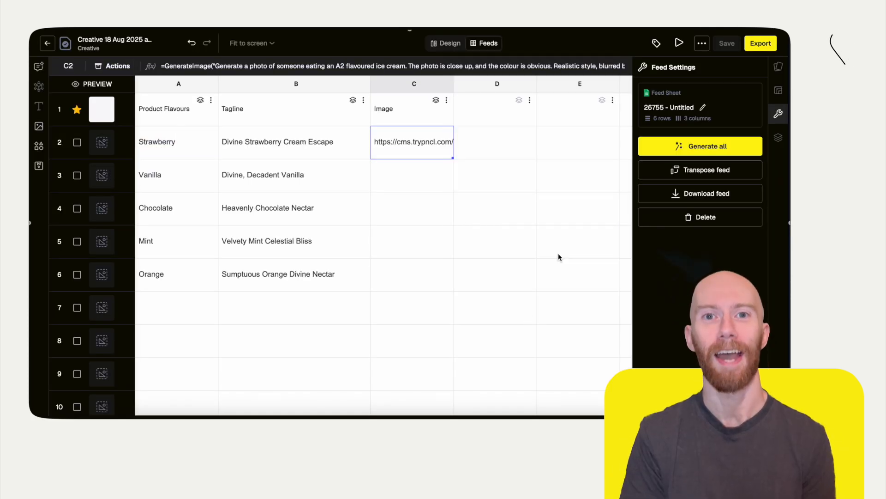
# Preview the generated strawberry image in C2 and extend its formula down to C6
pyautogui.moveTo(390, 144)
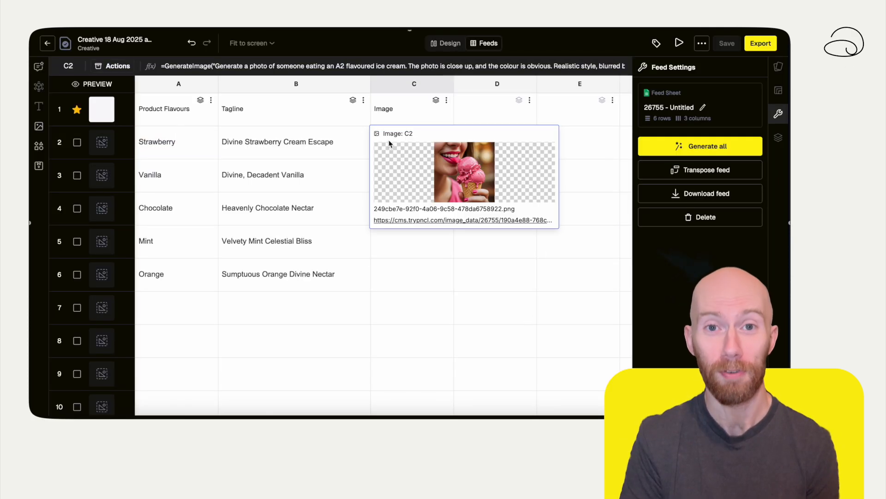
pyautogui.click(456, 165)
pyautogui.press('Escape')
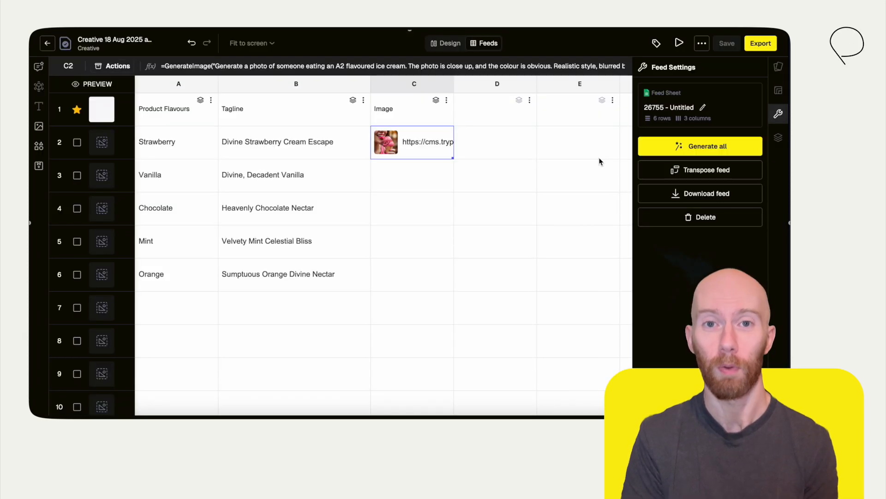
pyautogui.moveTo(452, 158); pyautogui.dragTo(445, 275)
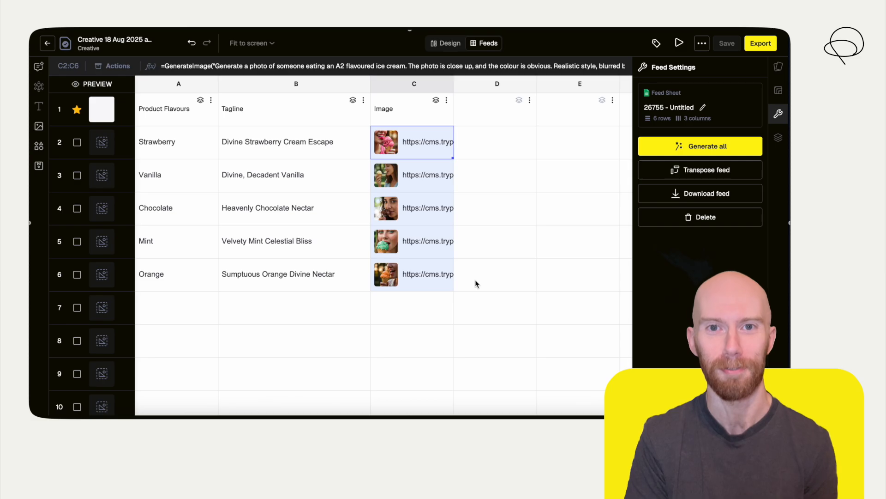
# View the generated Mint image from C5 at full size and return to the feed
pyautogui.click(390, 245)
pyautogui.moveTo(390, 245)
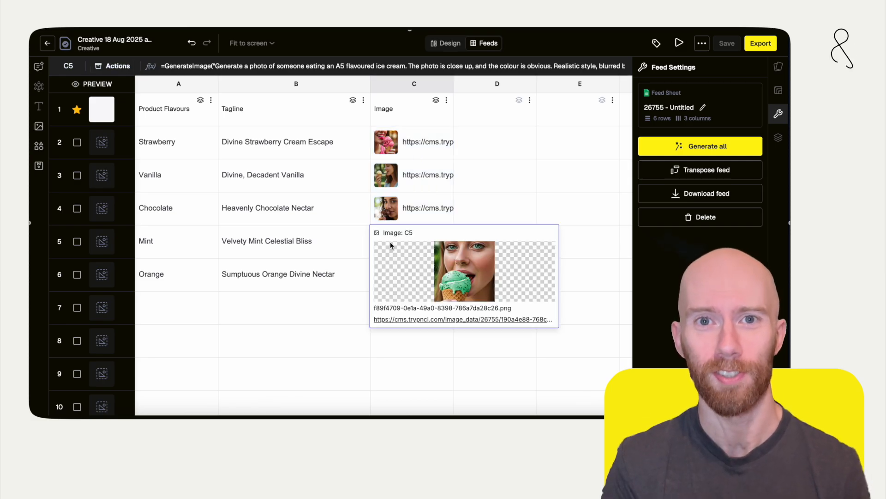
pyautogui.click(451, 264)
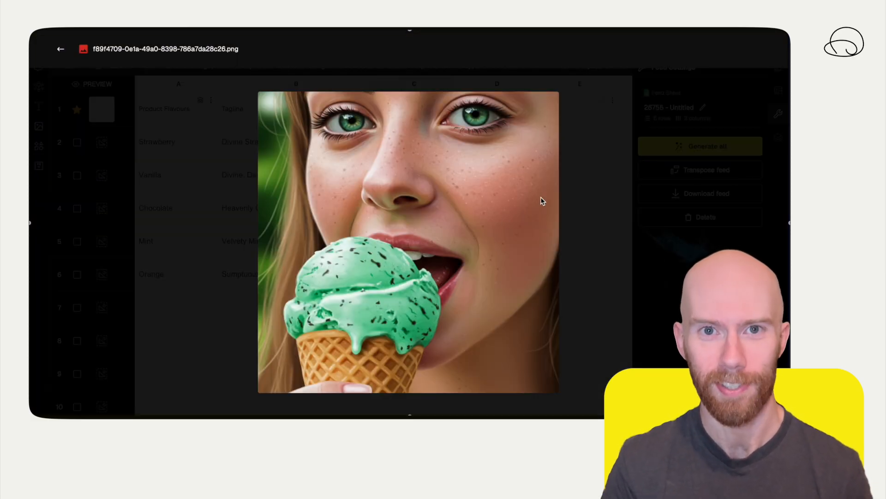
pyautogui.click(595, 190)
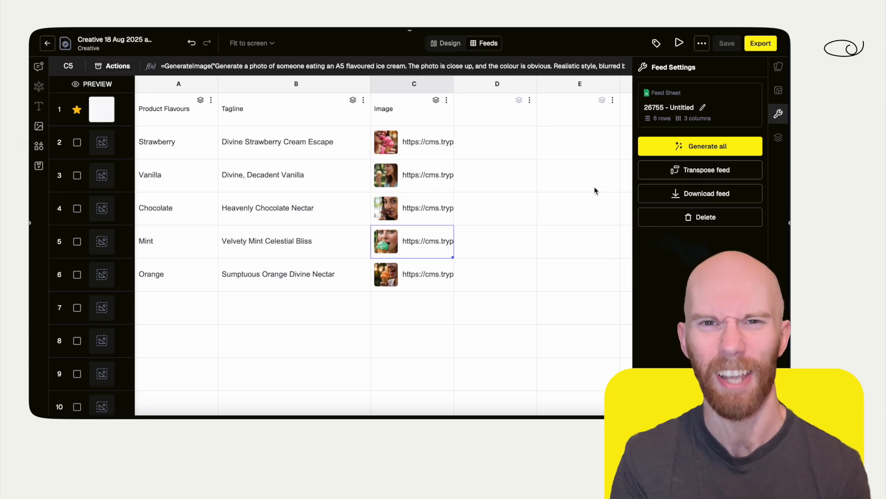
# Head column D "Blog" and start a UseAgent formula in D2
pyautogui.click(494, 109)
pyautogui.write('Blog')
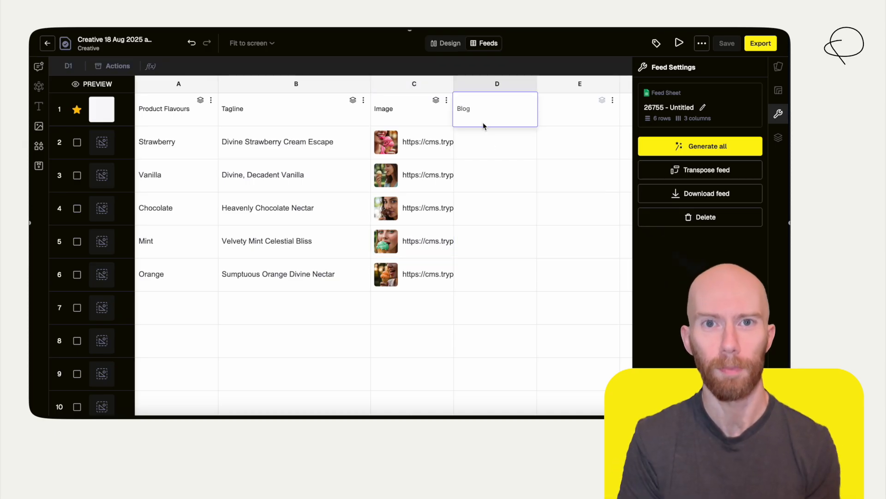
pyautogui.click(490, 147)
pyautogui.write('=')
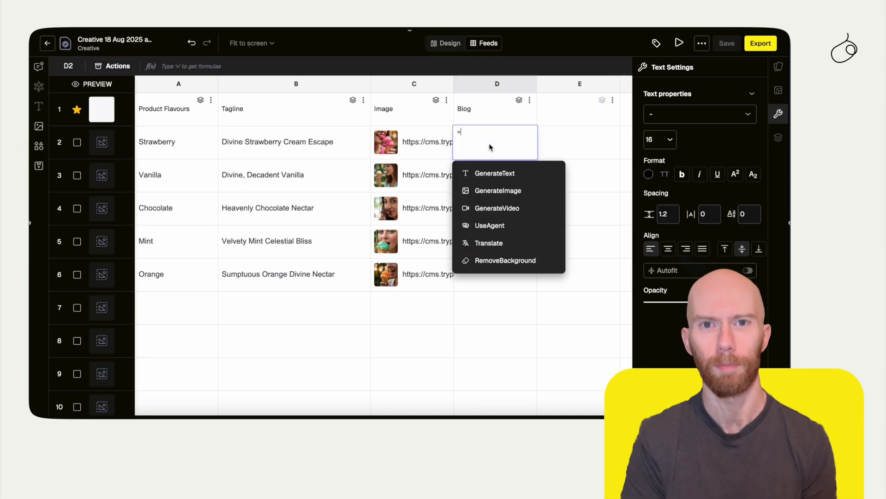
pyautogui.click(507, 225)
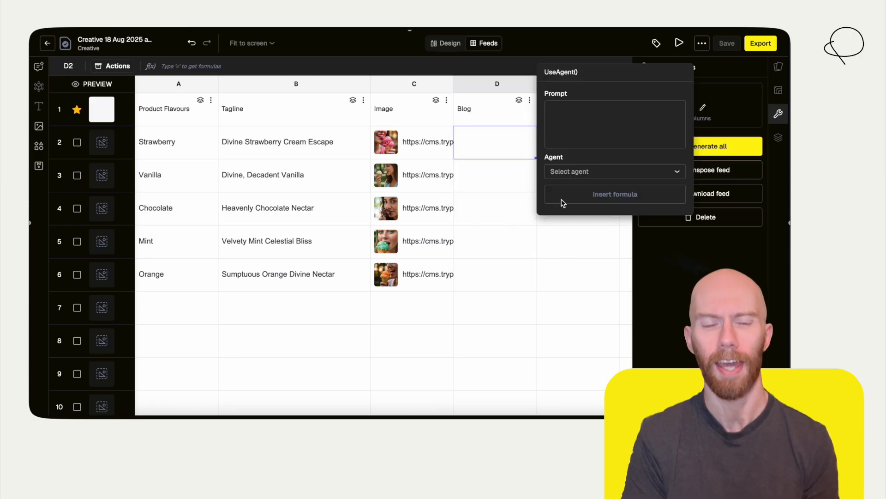
# Insert D2's formula with the Blog Copy agent, prompting a 600 word British English blog on enhancing a2 flavoured ice cream with sprinkles, sauces and drinks
pyautogui.click(588, 175)
pyautogui.scroll(-12, 494, 192)
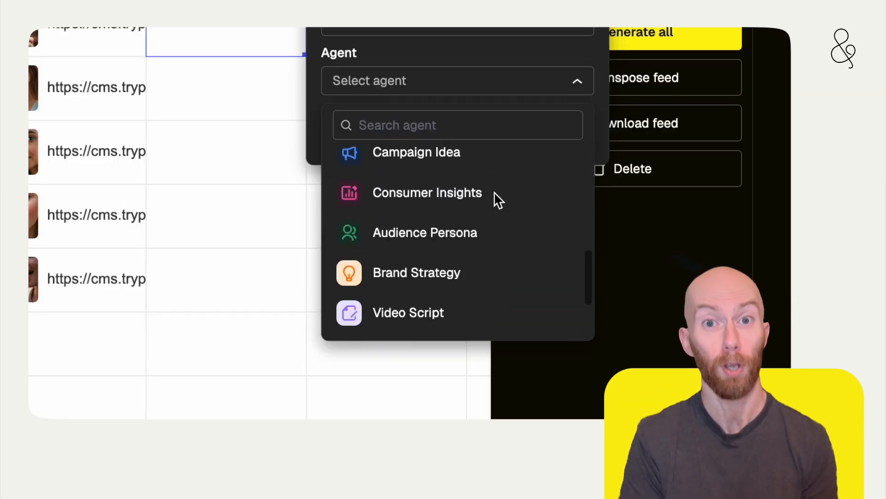
pyautogui.click(481, 281)
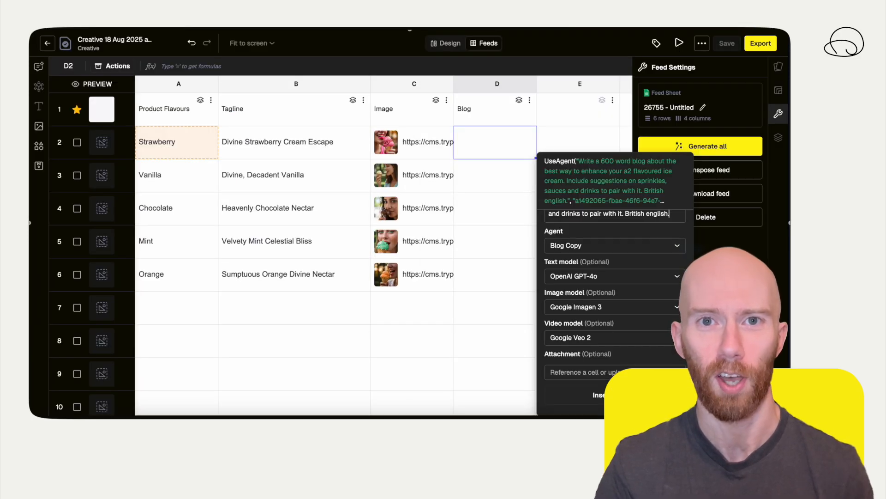
pyautogui.click(617, 395)
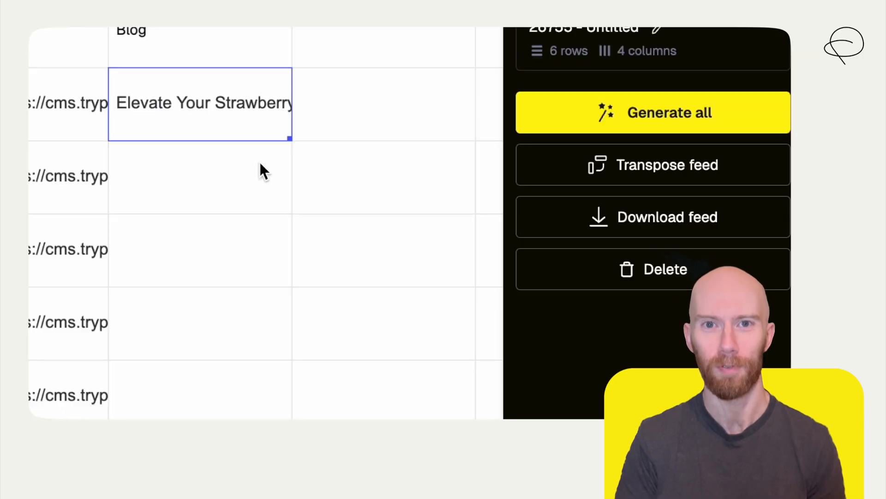
# Read through the generated strawberry blog in D2 and extend its formula down to D6
pyautogui.doubleClick(499, 140)
pyautogui.scroll(3, 524, 163)
pyautogui.scroll(10, 264, 149)
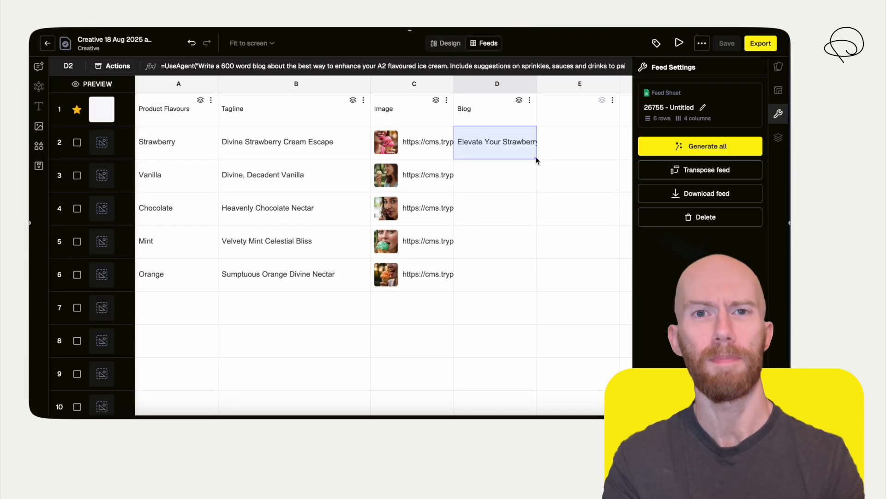
pyautogui.moveTo(537, 159); pyautogui.dragTo(532, 268)
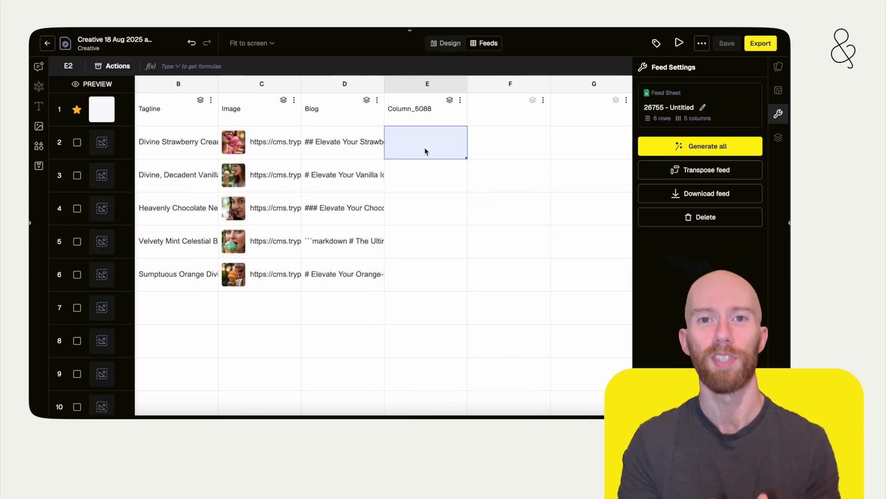
# Start a UseAgent formula in E2 with the Image Generation agent
pyautogui.write('=')
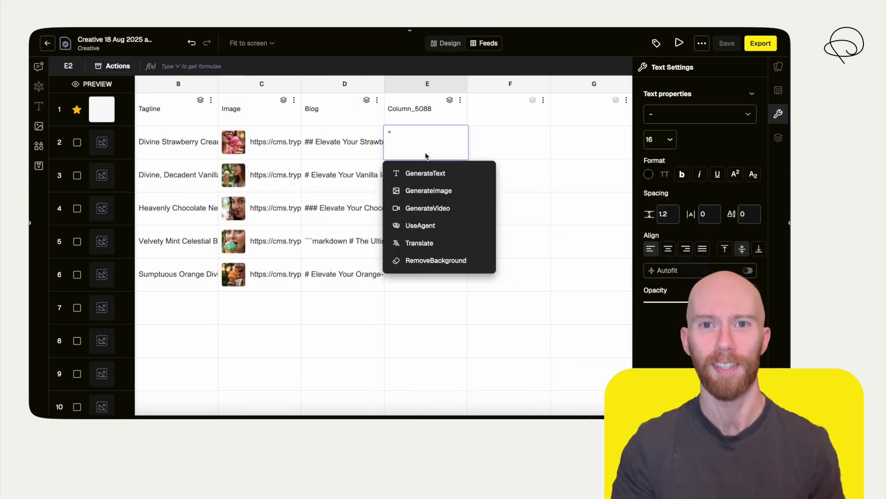
pyautogui.click(447, 229)
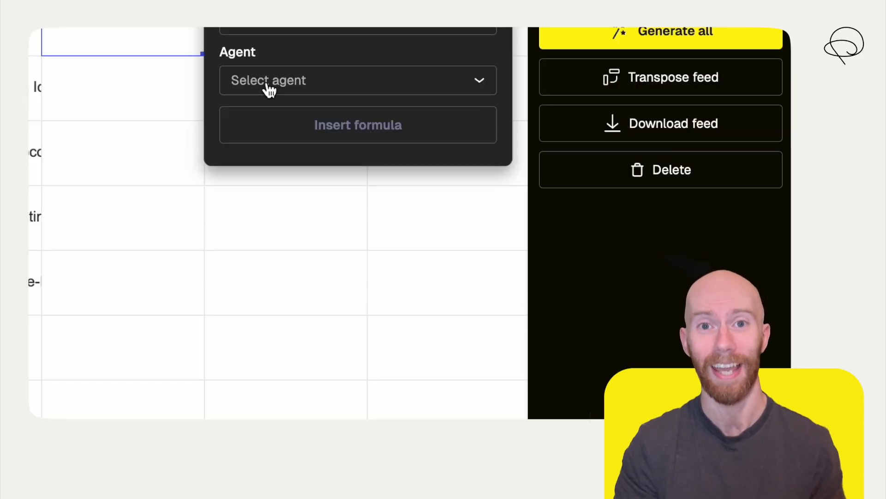
pyautogui.click(500, 174)
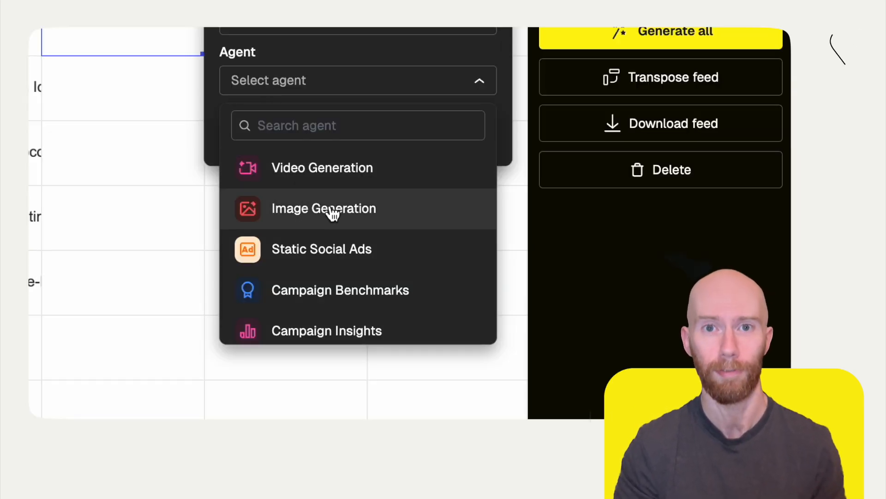
pyautogui.click(355, 212)
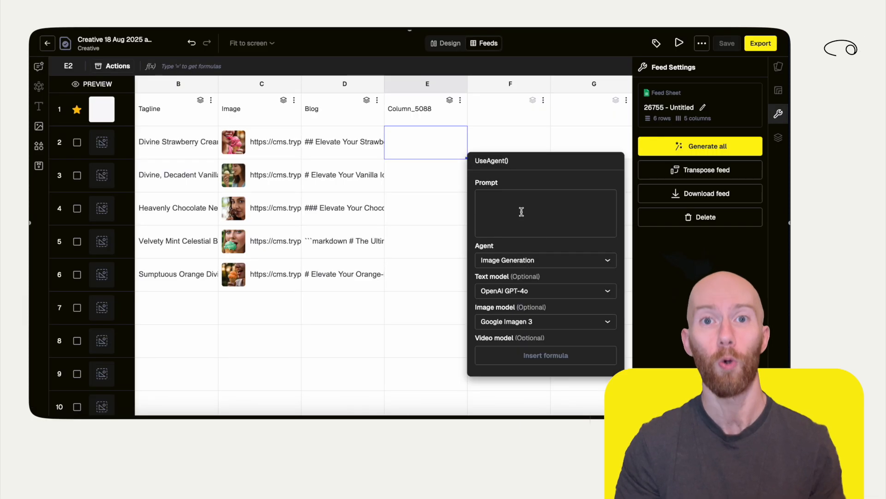
# Attach the fluffy cat picture and insert E2's formula, prompting the subject on a mountain of a2 flavoured ice cream, blurred background, canon eos lense, 1080x1080
pyautogui.scroll(-1, 522, 211)
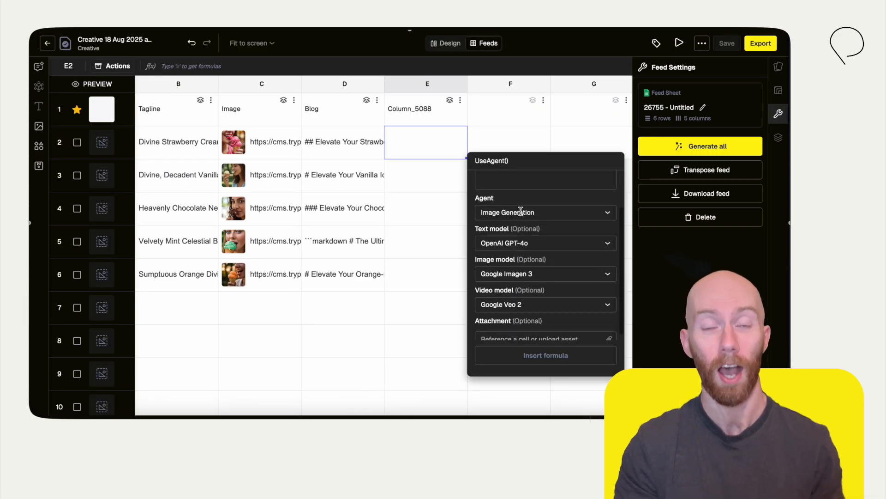
pyautogui.click(608, 333)
pyautogui.click(644, 310)
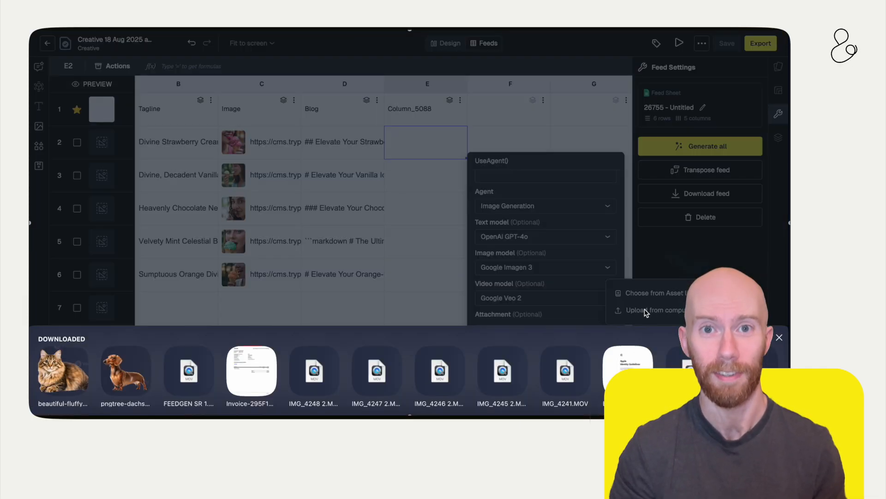
pyautogui.click(69, 375)
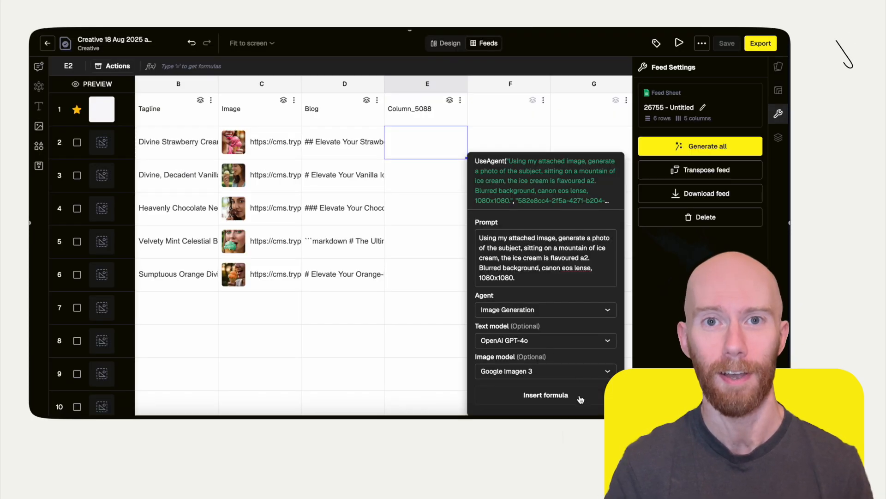
pyautogui.click(546, 395)
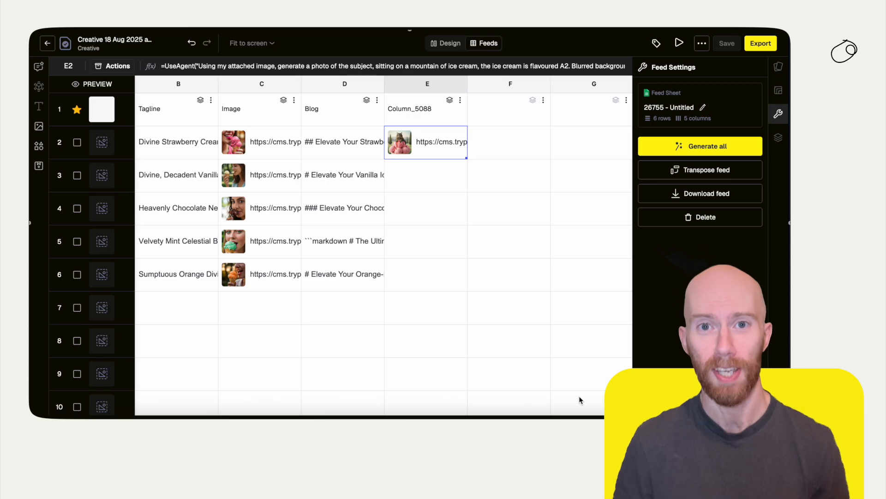
# Preview the generated cat image in E2 and extend its formula down to E6
pyautogui.moveTo(398, 141)
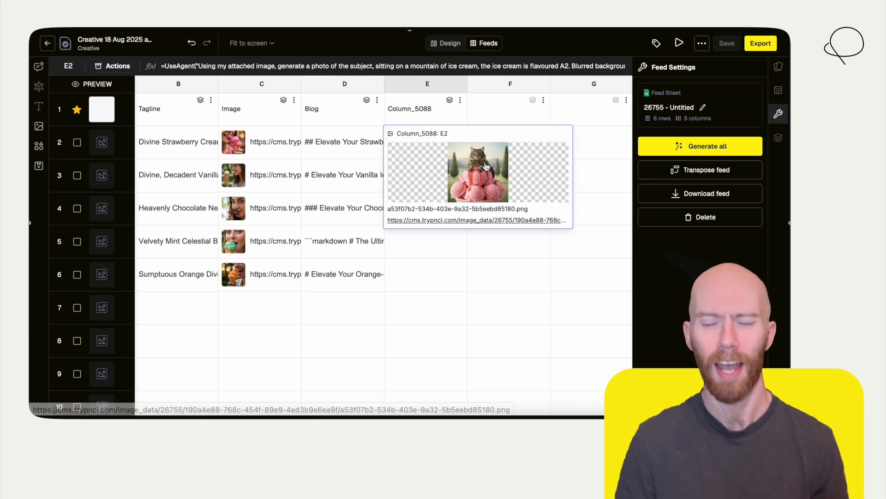
pyautogui.click(465, 192)
pyautogui.press('Escape')
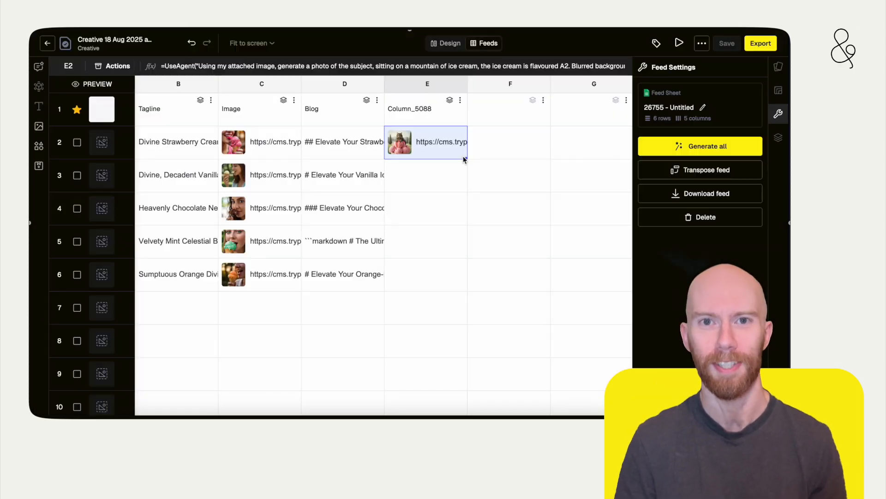
pyautogui.moveTo(467, 158); pyautogui.dragTo(459, 275)
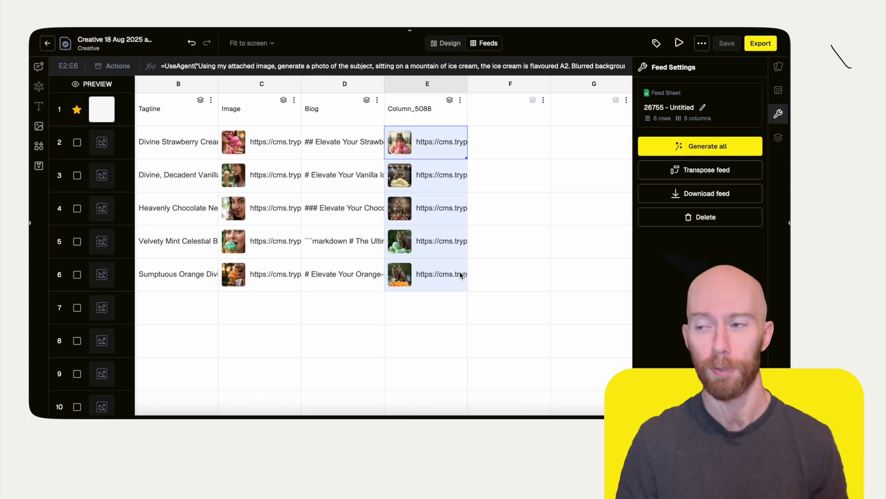
# View the generated vanilla cat image in E3 at full size and open the mint one in E5
pyautogui.click(410, 184)
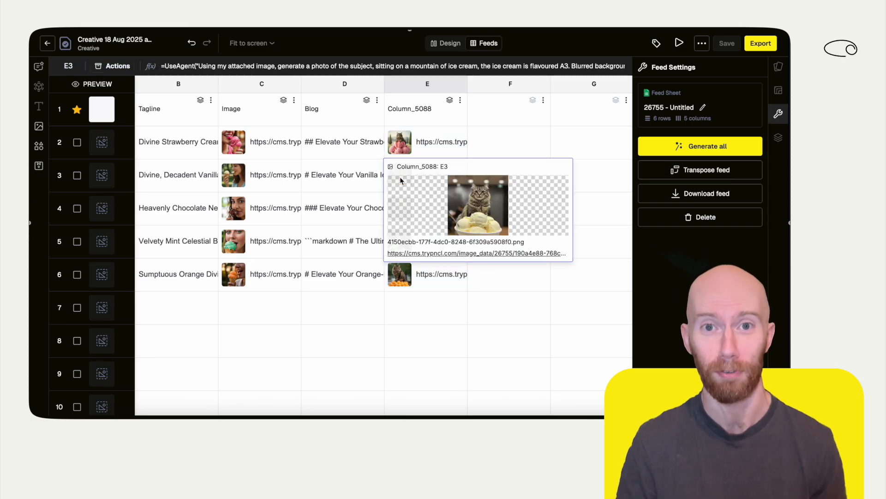
pyautogui.click(487, 201)
pyautogui.click(587, 198)
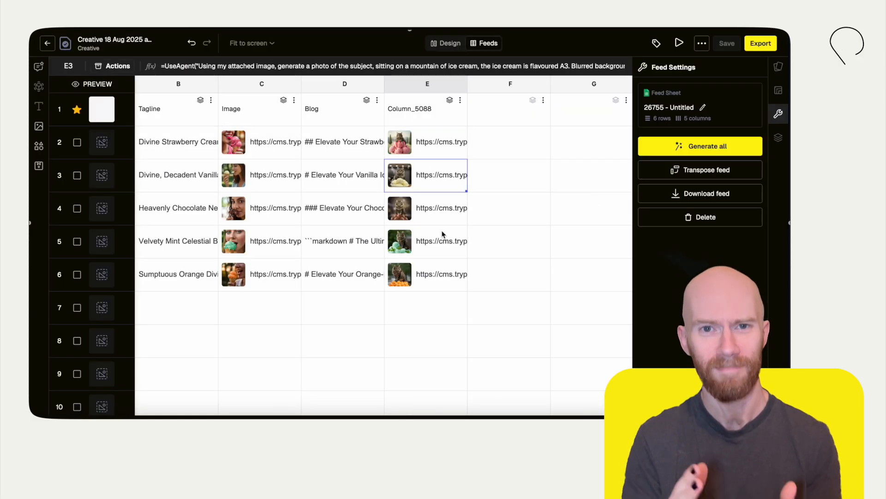
pyautogui.click(403, 250)
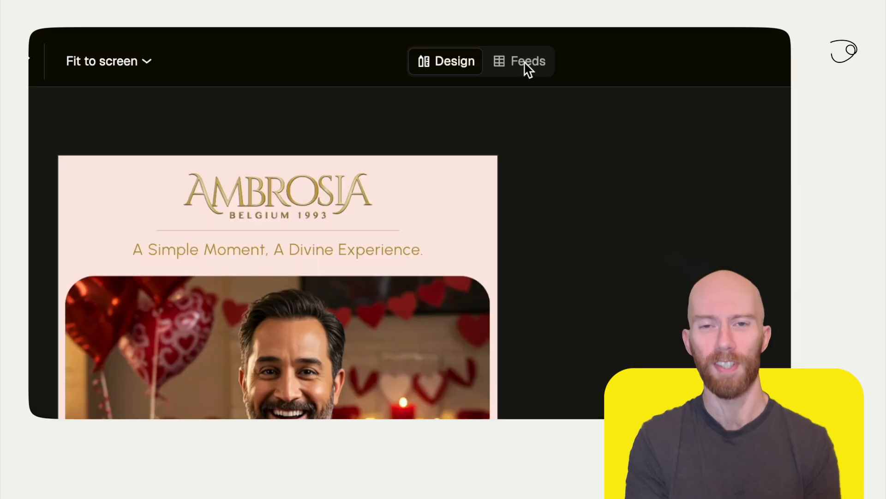
# In the feed of the SGLC Video 2 creative, head columns A to C "Occassion", "CTA" and "Image"
pyautogui.click(468, 43)
pyautogui.write('Occassion')
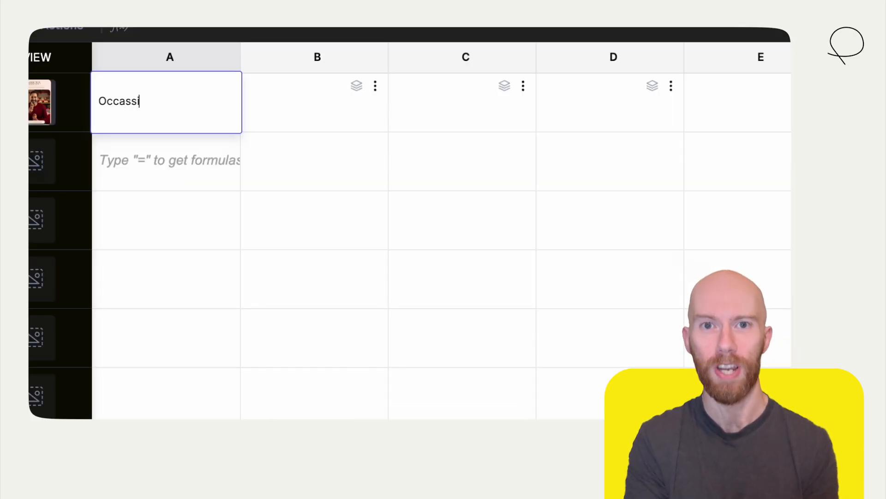
pyautogui.click(322, 117)
pyautogui.doubleClick(322, 122)
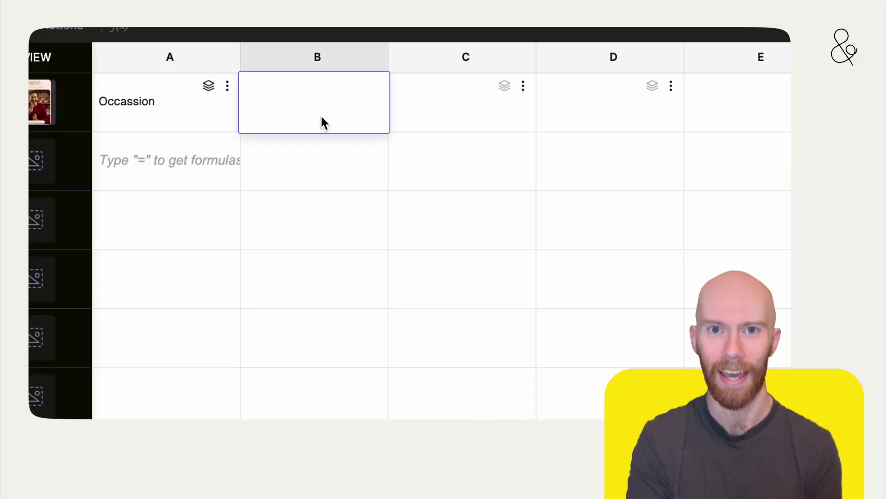
pyautogui.write('CTA')
pyautogui.click(478, 128)
pyautogui.write('Image')
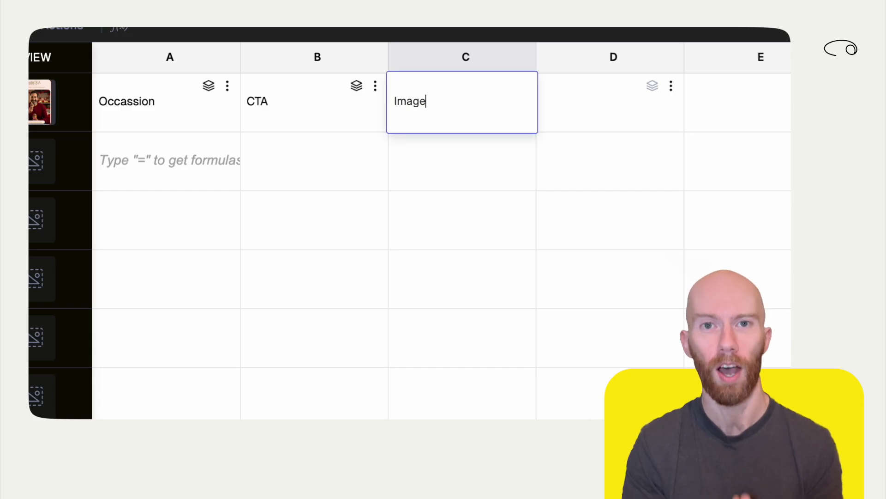
pyautogui.press('Return')
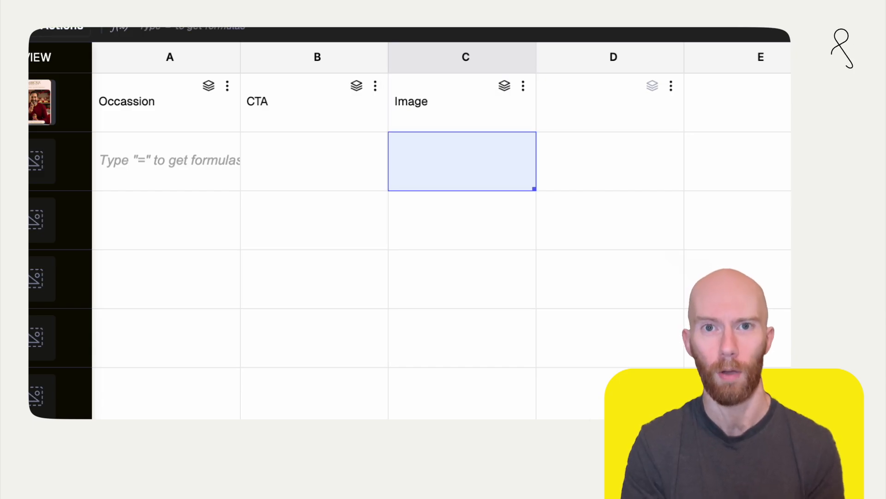
# Fill the Occassion column from A2 to A5 with Christmas, Halloween, 4th of July and Easter
pyautogui.click(190, 156)
pyautogui.write('Christmas')
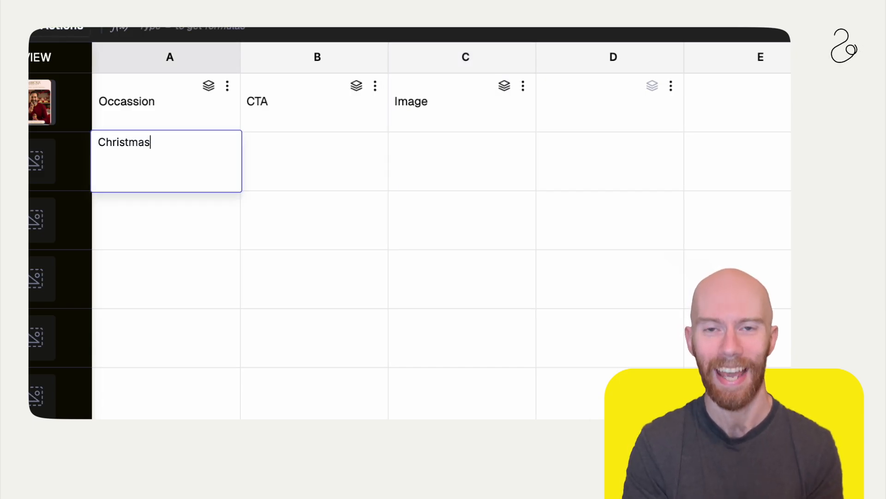
pyautogui.click(180, 229)
pyautogui.write('Halloween')
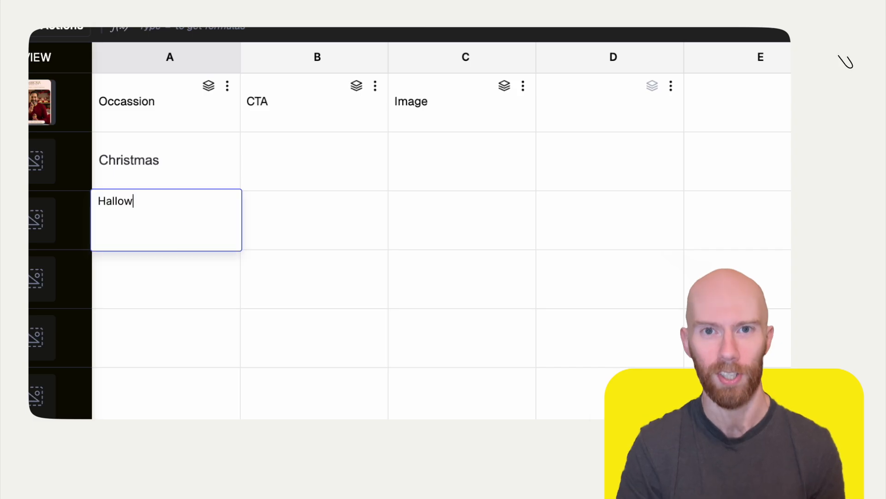
pyautogui.click(165, 292)
pyautogui.write('4th of July')
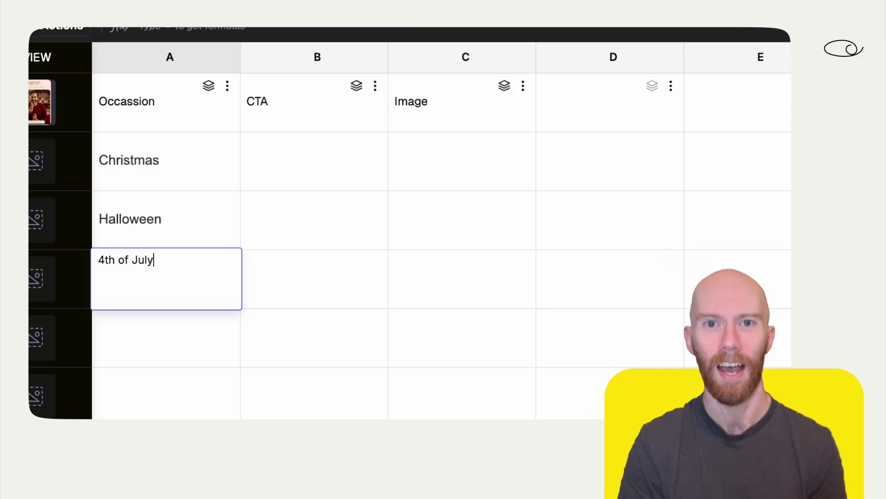
pyautogui.click(174, 334)
pyautogui.write('Easter')
pyautogui.press('Return')
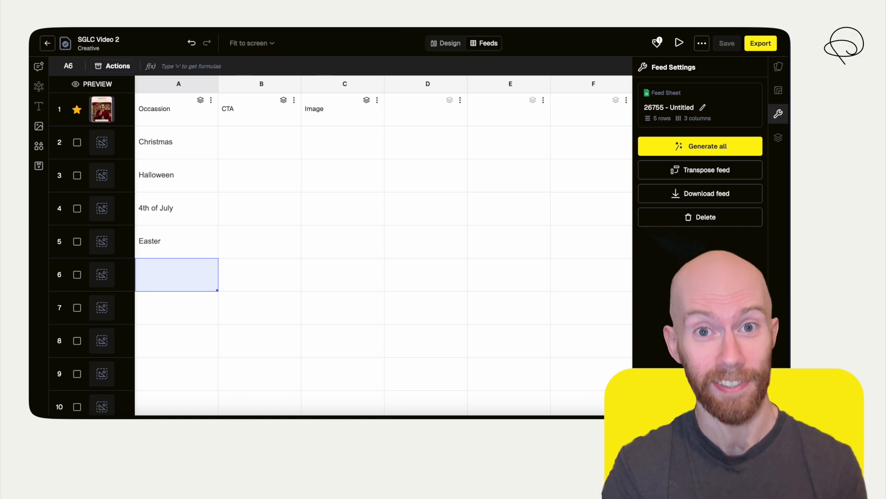
# Map column B, CTA, to the Scene 1 Headline layer reading "Celebrate this Valentines Day"
pyautogui.click(276, 129)
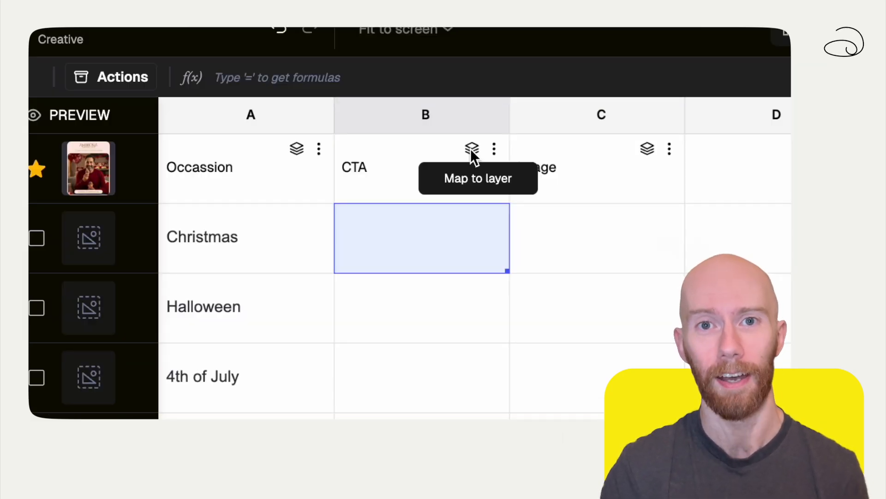
pyautogui.click(470, 148)
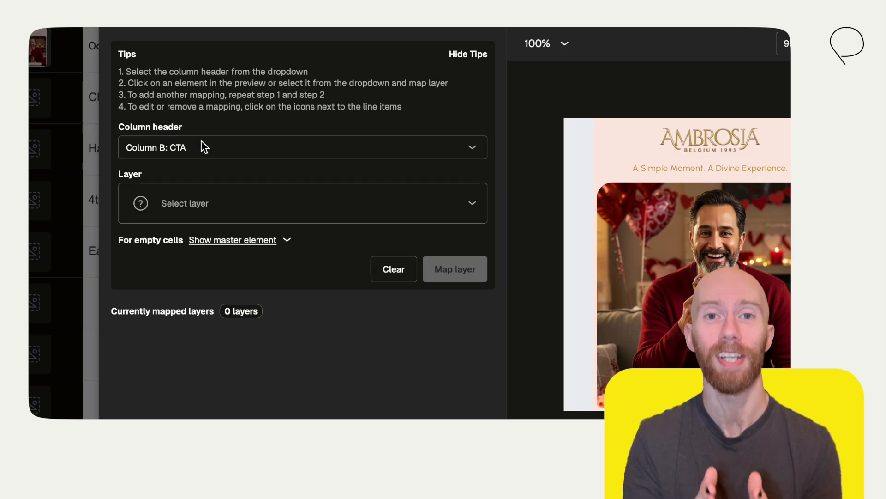
pyautogui.click(213, 174)
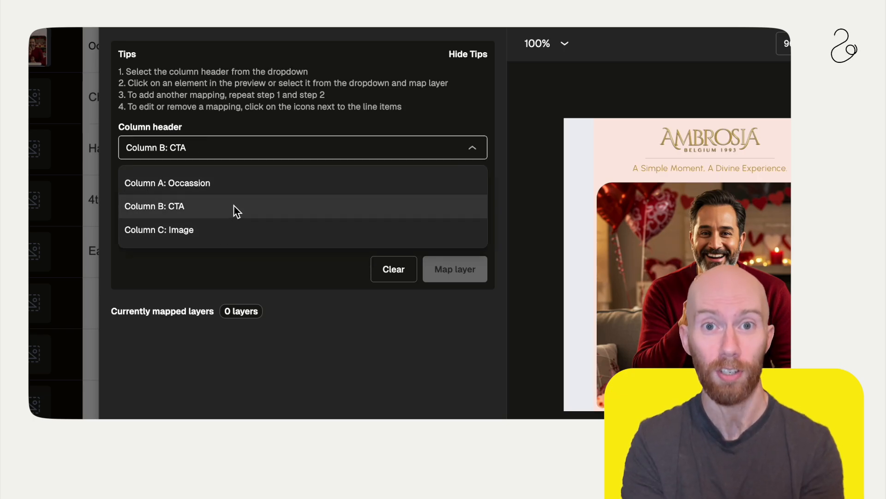
pyautogui.click(234, 205)
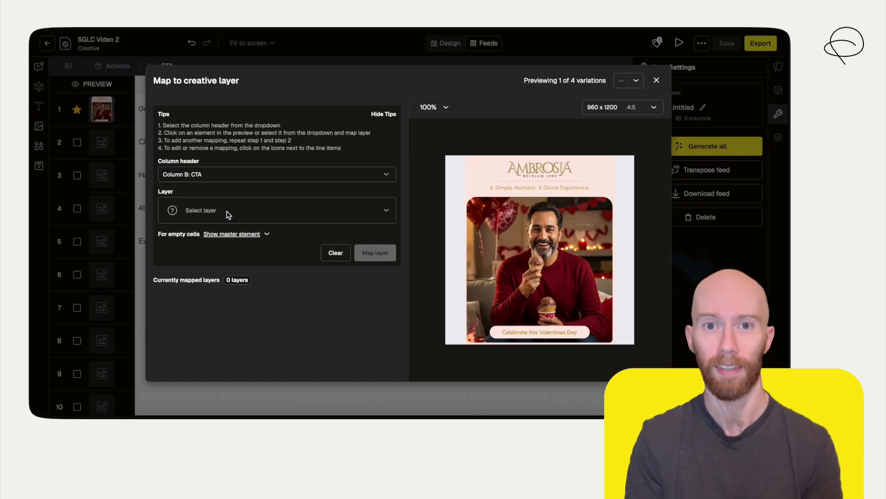
pyautogui.click(228, 214)
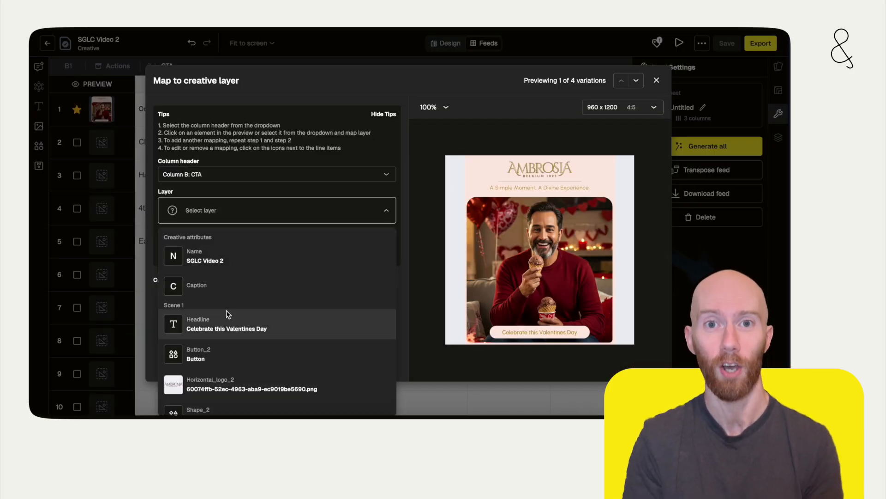
pyautogui.click(231, 323)
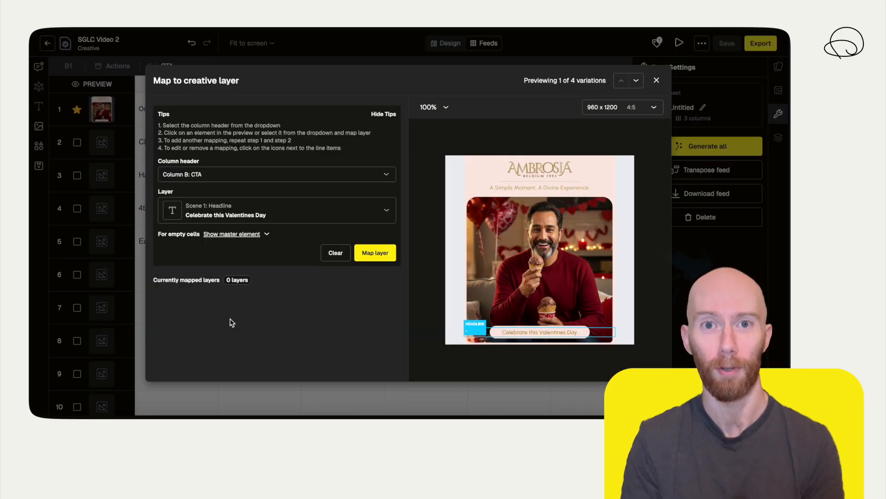
pyautogui.click(381, 255)
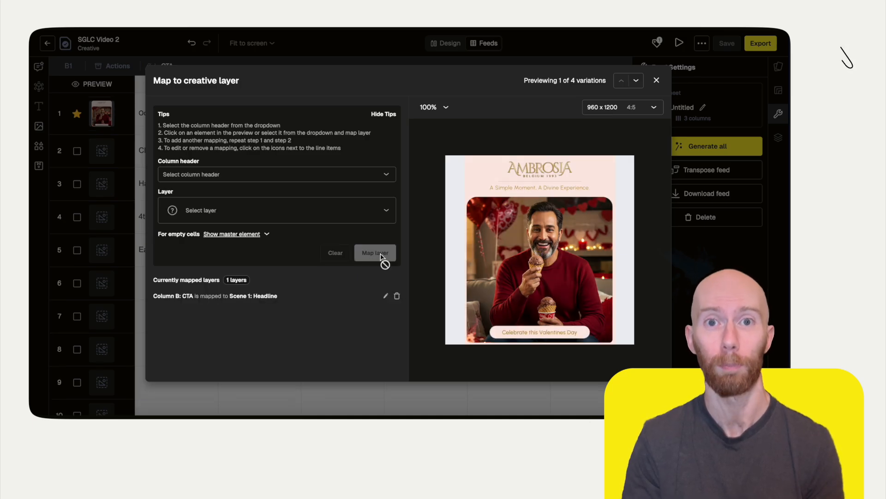
# Map column C, Image, to the Scene 1 Fullbleed_1 layer and close the layer mapping
pyautogui.click(216, 177)
pyautogui.click(213, 229)
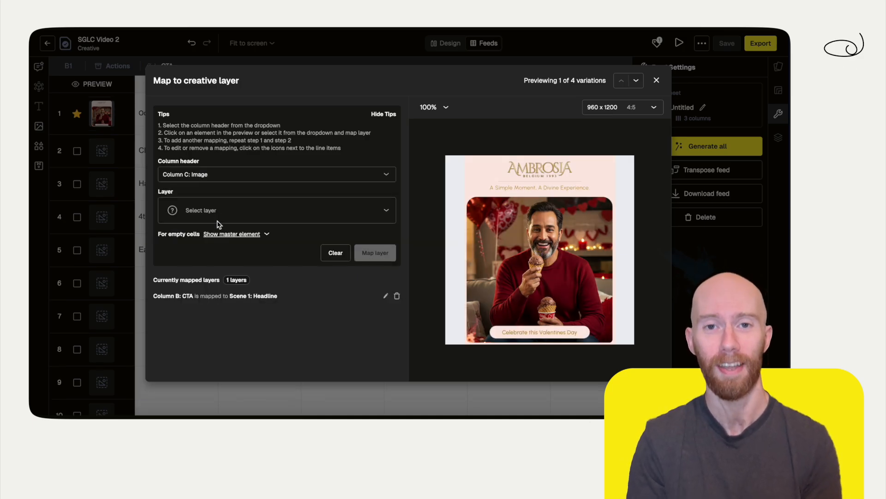
pyautogui.click(218, 214)
pyautogui.scroll(-3, 227, 307)
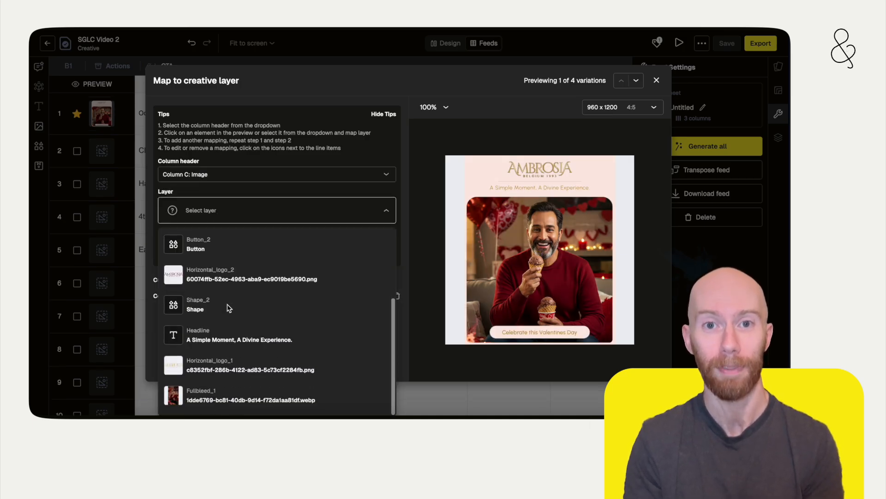
pyautogui.click(237, 396)
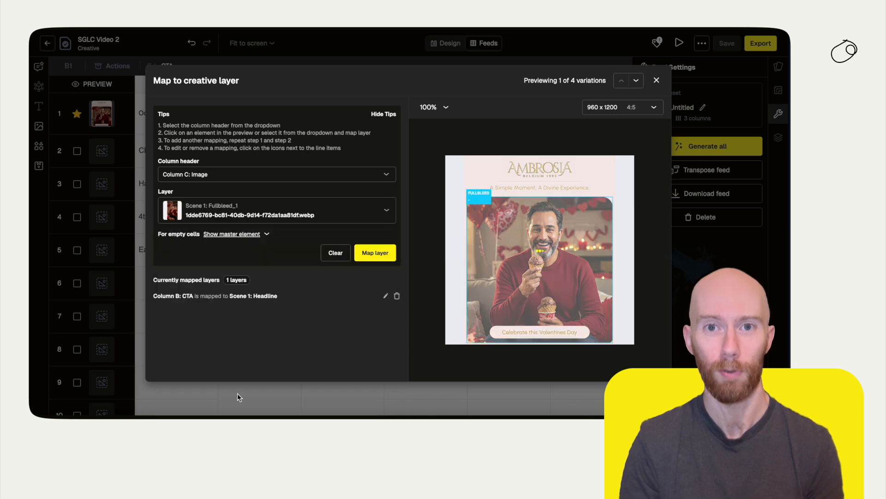
pyautogui.click(374, 253)
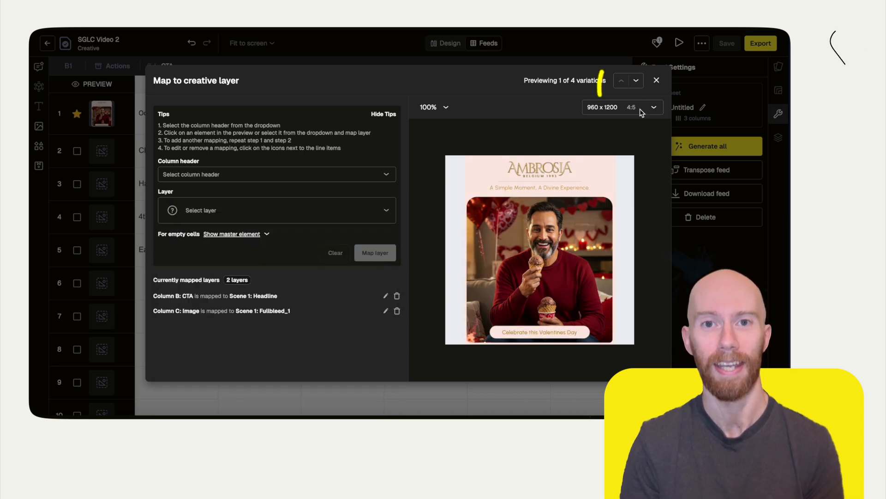
pyautogui.click(656, 81)
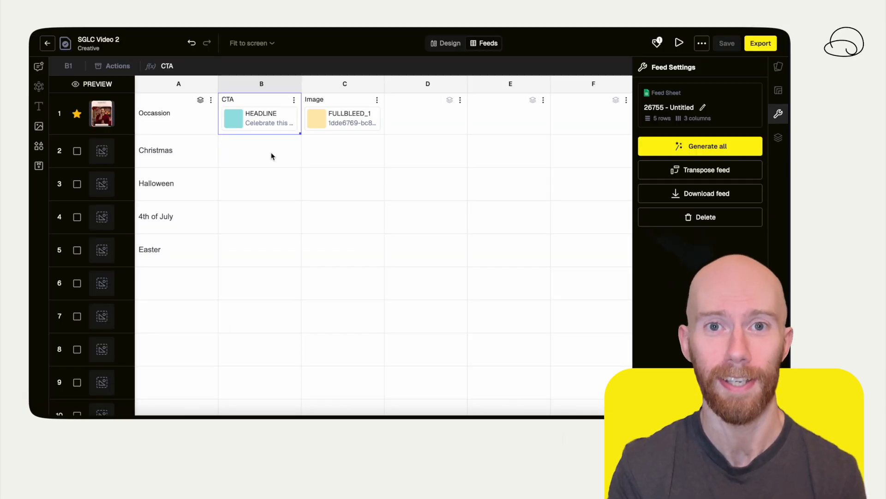
# In B2, insert a GenerateText formula with the prompt "Generate a CTA, referencing the holiday in A2. 35 character limit, no emojis, british english."
pyautogui.click(272, 156)
pyautogui.write('=')
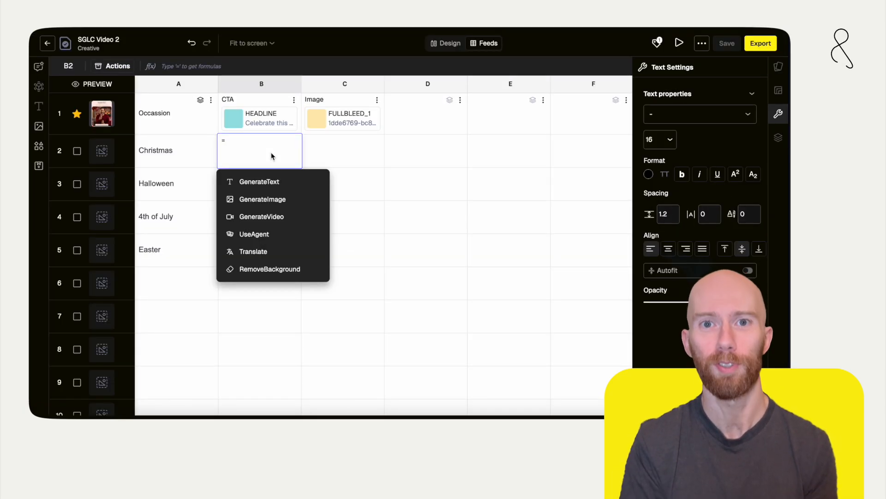
pyautogui.click(280, 182)
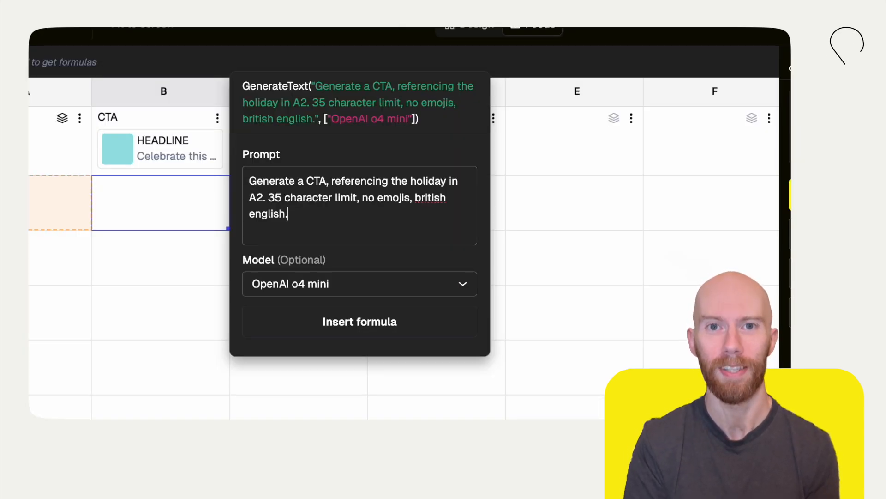
pyautogui.click(406, 319)
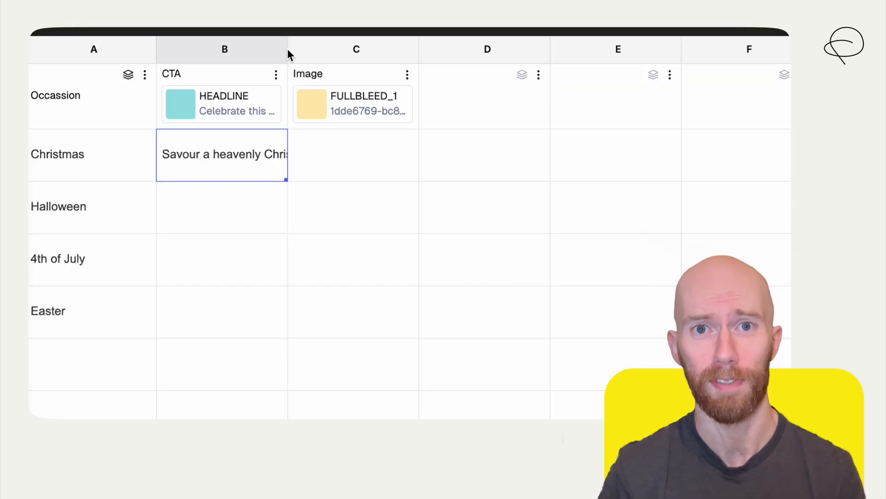
# Widen column B to fit the generated CTA and extend B2's formula down to B5
pyautogui.moveTo(302, 86); pyautogui.dragTo(363, 85)
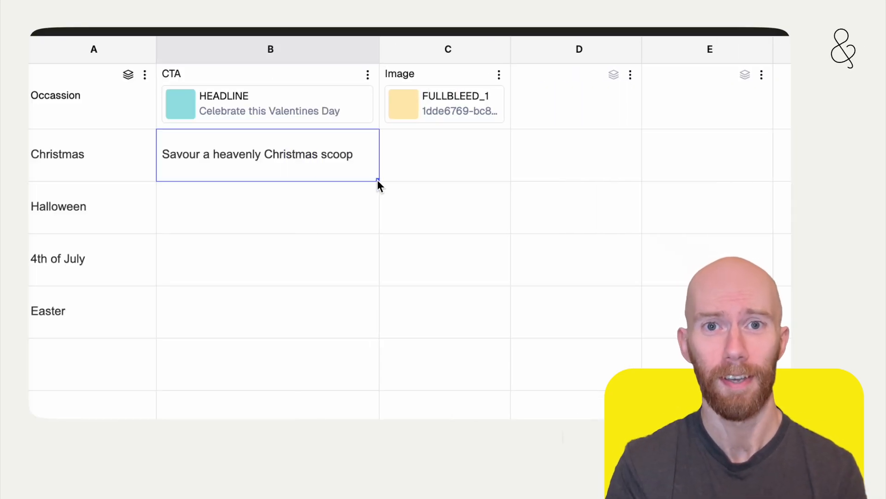
pyautogui.moveTo(377, 179); pyautogui.dragTo(371, 312)
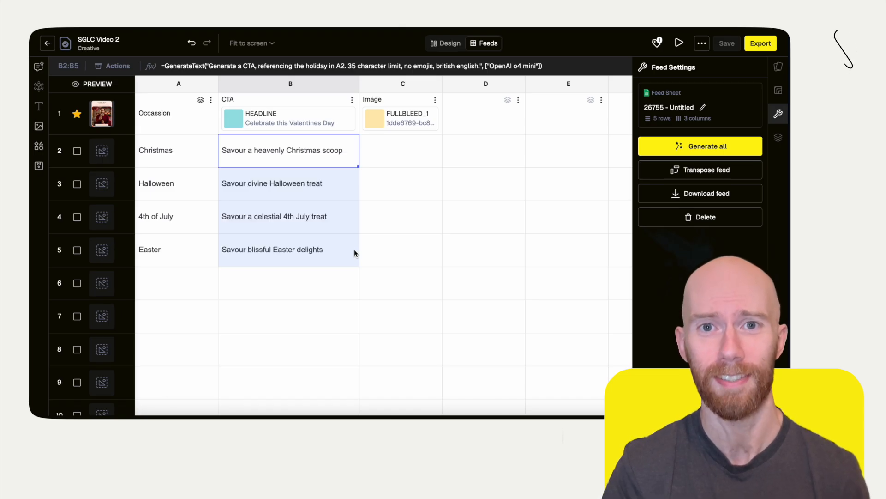
# Regenerate the 4th of July CTA in B4 by reinserting its GenerateText formula with the same prompt
pyautogui.click(314, 217)
pyautogui.click(125, 67)
pyautogui.click(134, 87)
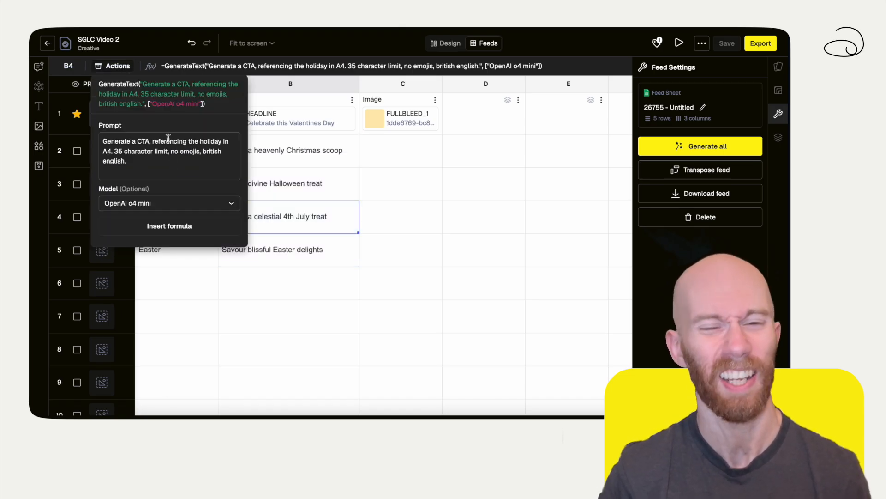
pyautogui.click(195, 223)
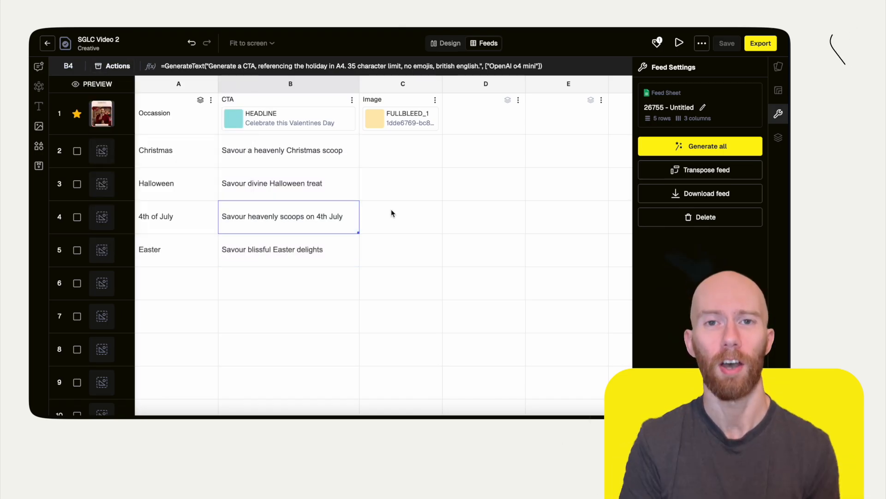
# Start a UseAgent formula in C2 and choose the Image Generation agent
pyautogui.click(406, 147)
pyautogui.write('=')
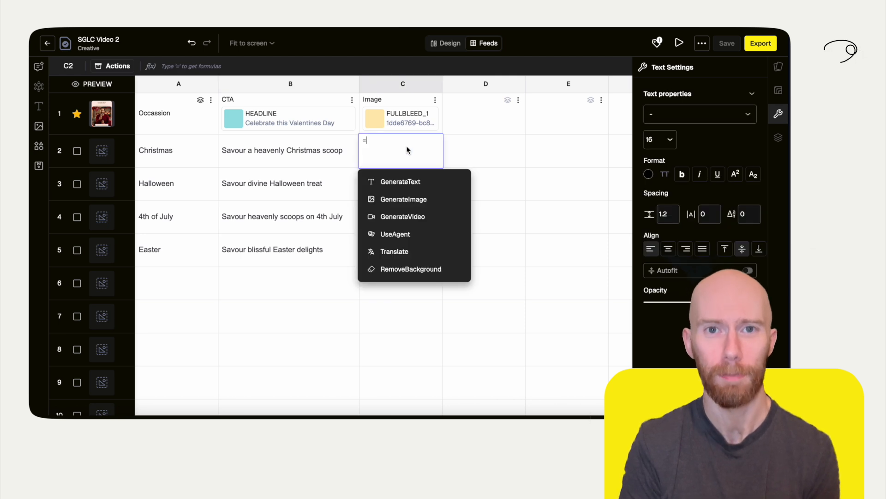
pyautogui.click(411, 234)
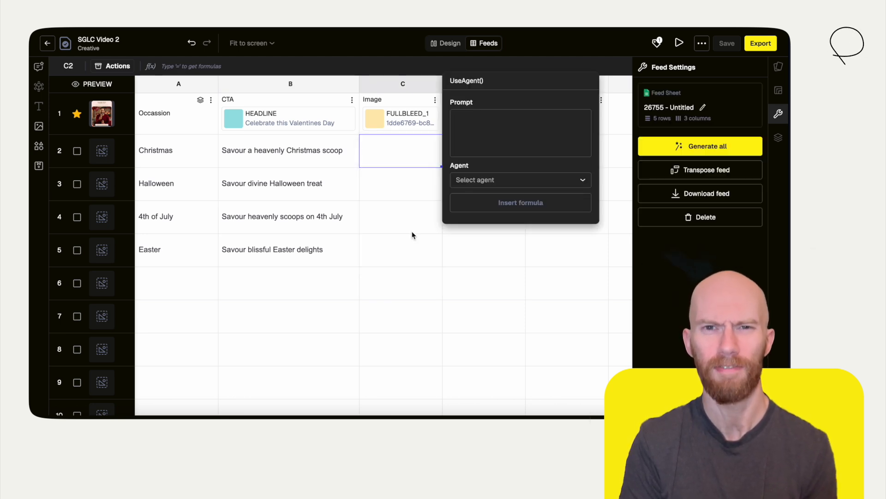
pyautogui.click(481, 181)
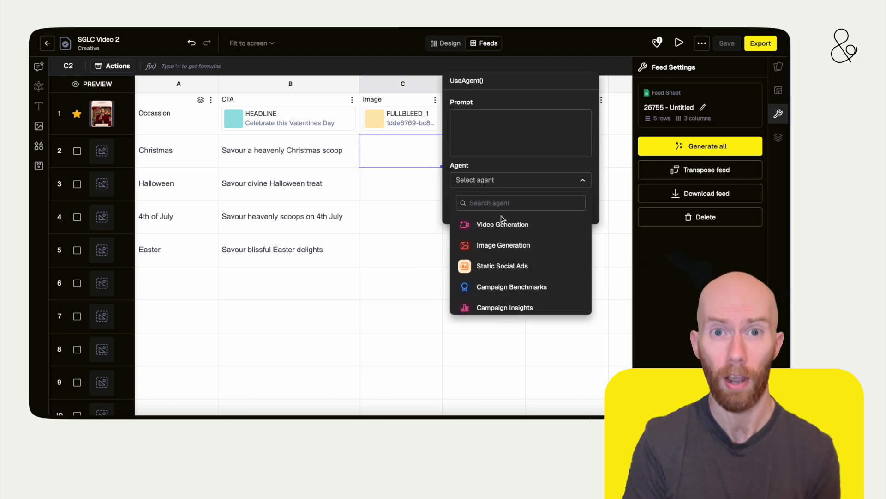
pyautogui.click(503, 245)
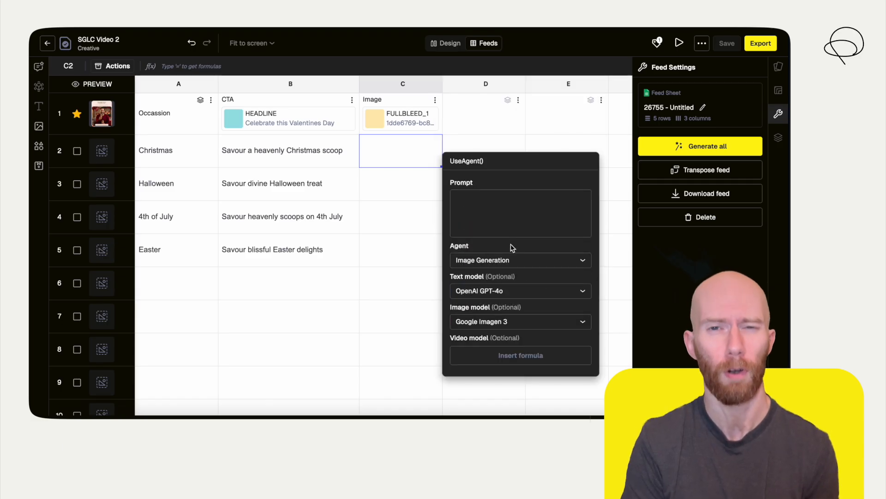
# Attach the Asset Library photo of the man with ice cream and prompt a 1080x1080 4k photo of a person eating ice cream amid A2 decorations
pyautogui.scroll(-2, 485, 212)
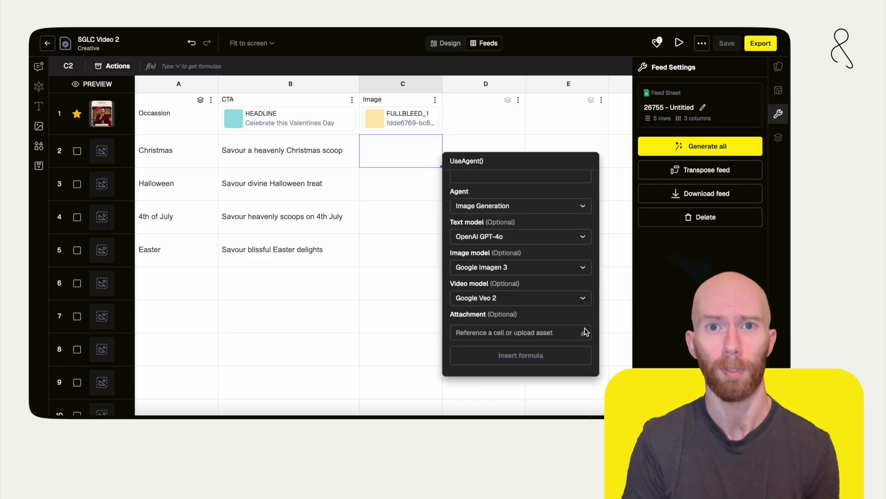
pyautogui.click(585, 333)
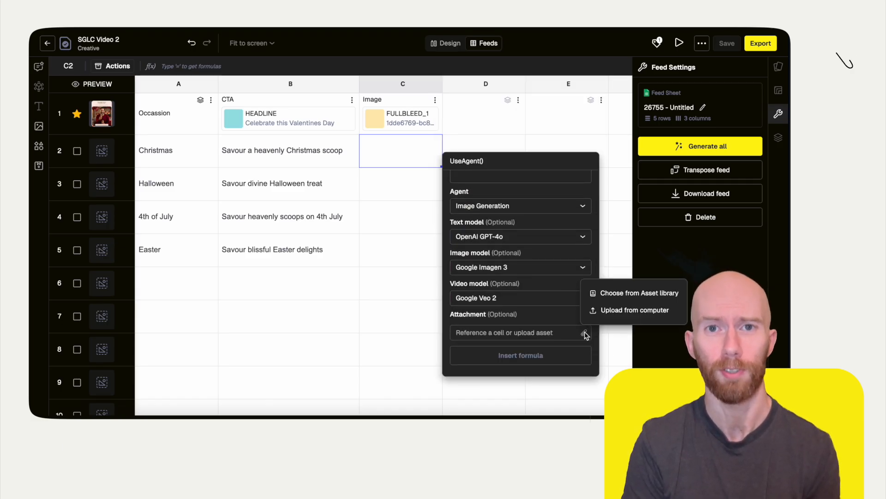
pyautogui.click(612, 294)
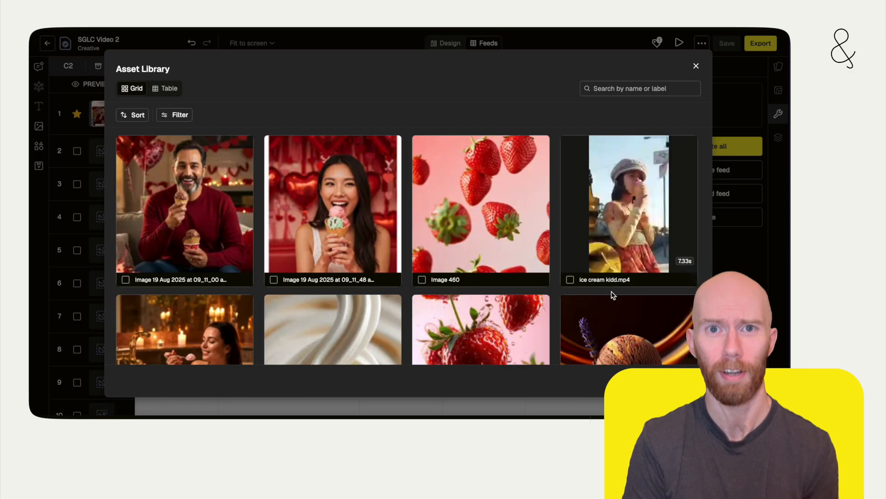
pyautogui.click(125, 279)
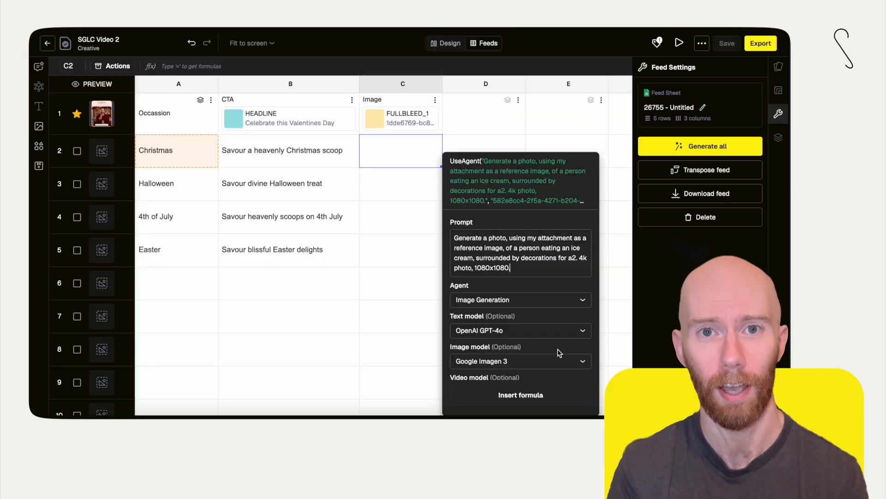
pyautogui.click(557, 394)
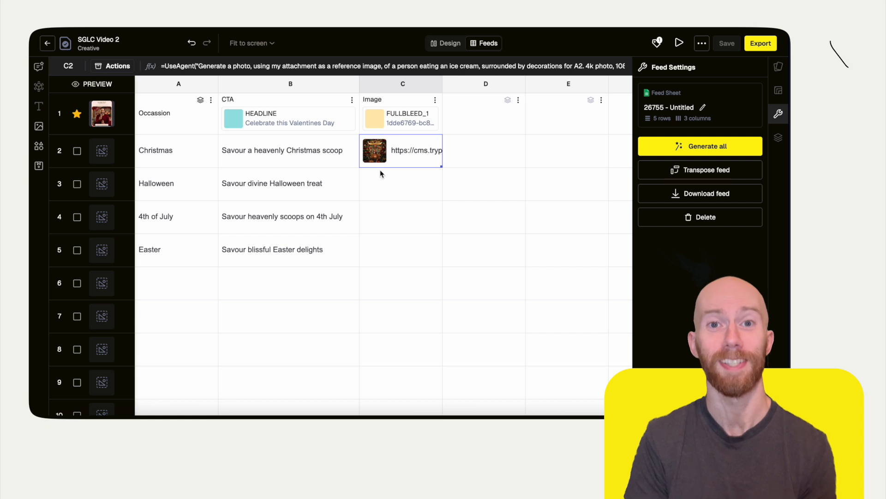
# Preview the generated Christmas image in C2 at full size and extend its formula down to C5
pyautogui.moveTo(375, 158)
pyautogui.click(443, 174)
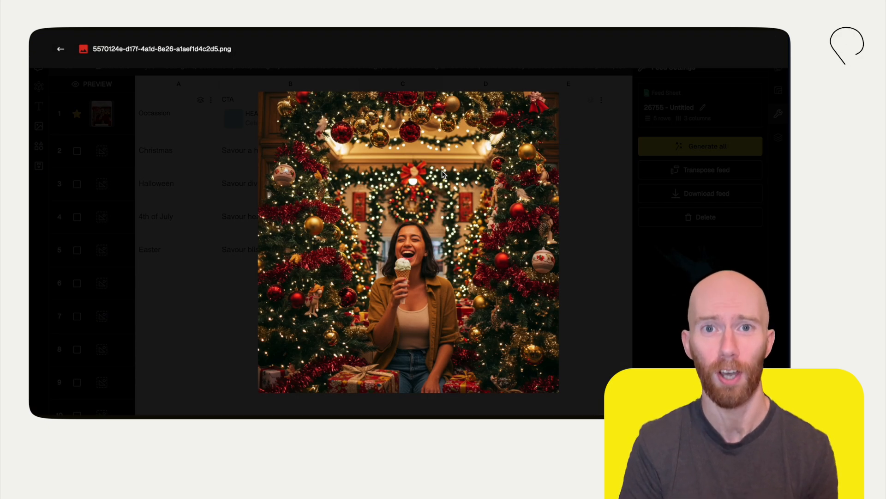
pyautogui.moveTo(441, 200); pyautogui.dragTo(442, 254)
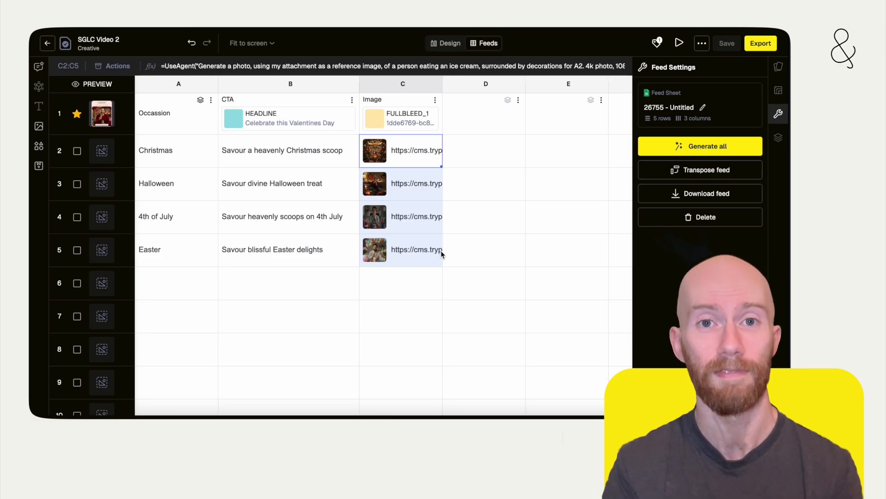
# View the generated Halloween and 4th of July images in C3 and C4 at full size
pyautogui.click(463, 181)
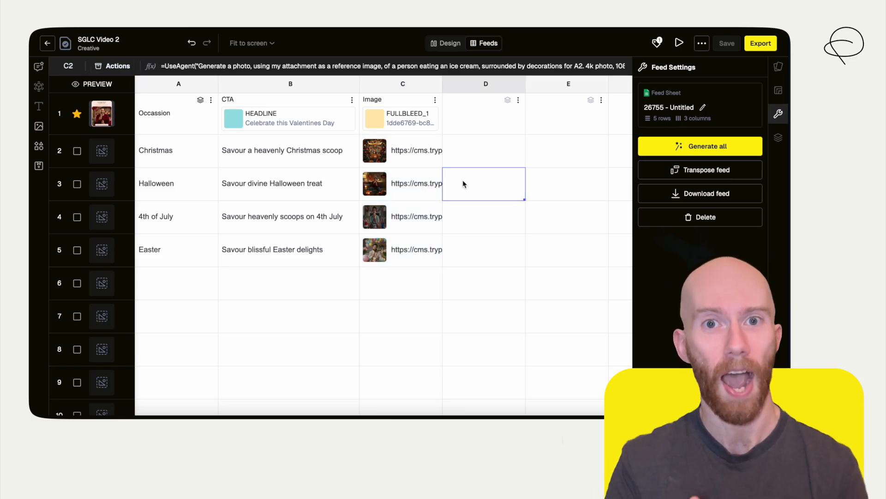
pyautogui.click(378, 185)
pyautogui.click(444, 204)
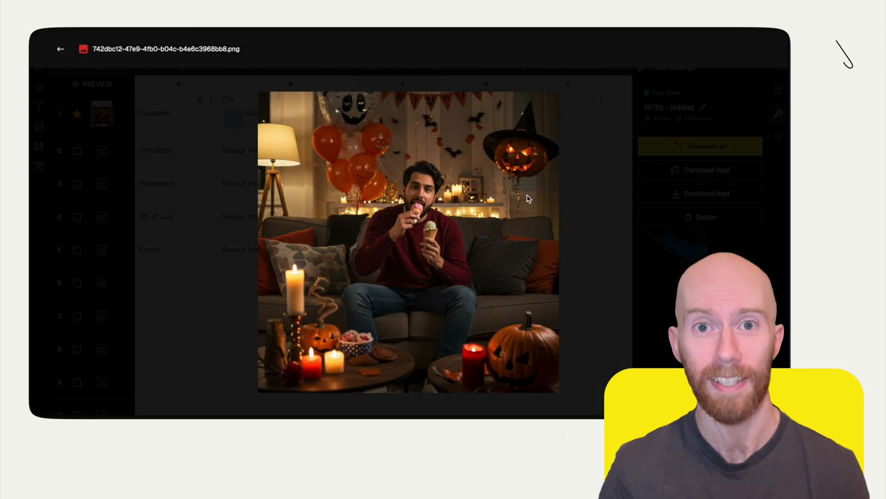
pyautogui.click(602, 200)
pyautogui.click(379, 219)
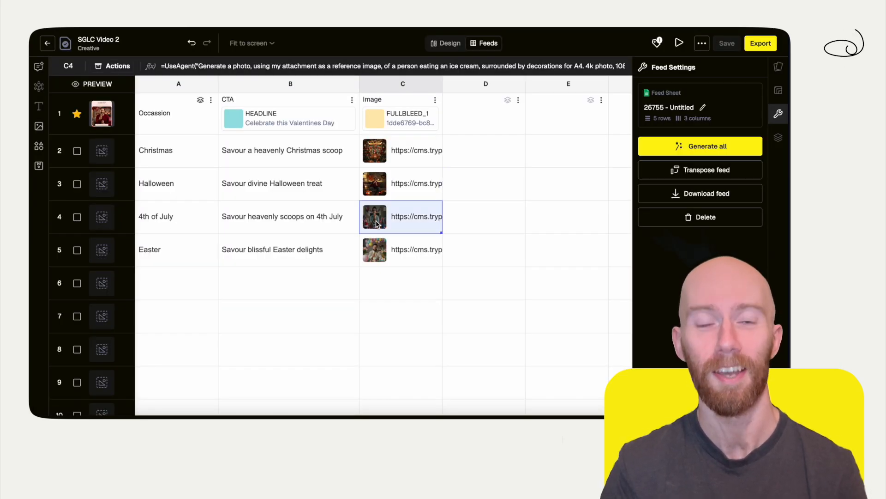
pyautogui.click(444, 247)
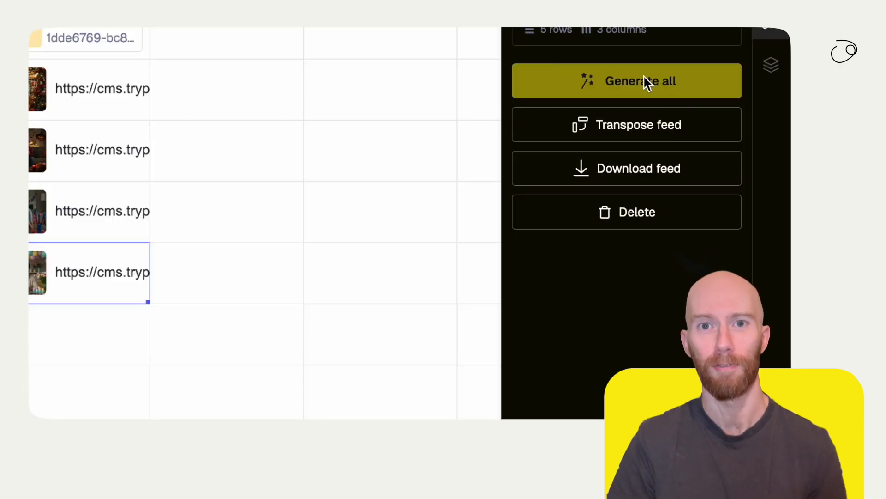
# Generate the ad variations for all rows of the feed
pyautogui.click(690, 76)
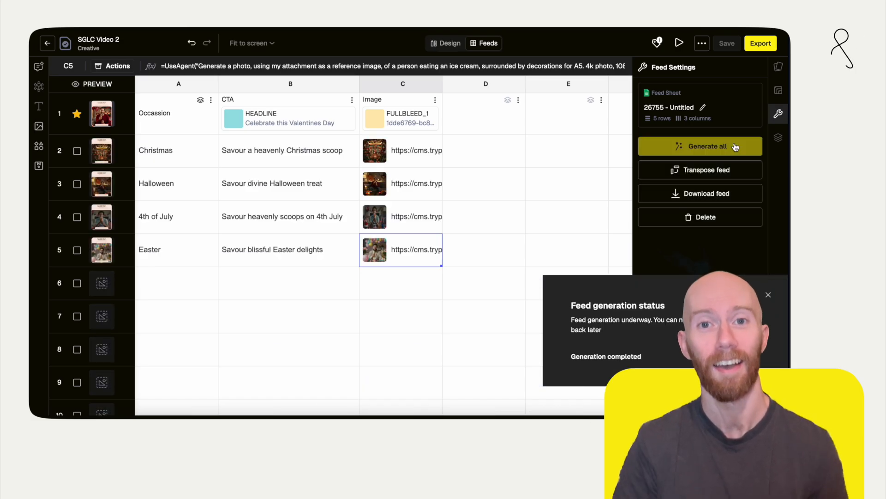
# Dismiss the feed generation status and view the Christmas, Halloween, 4th of July and Easter ad variations one by one in the design view
pyautogui.click(769, 295)
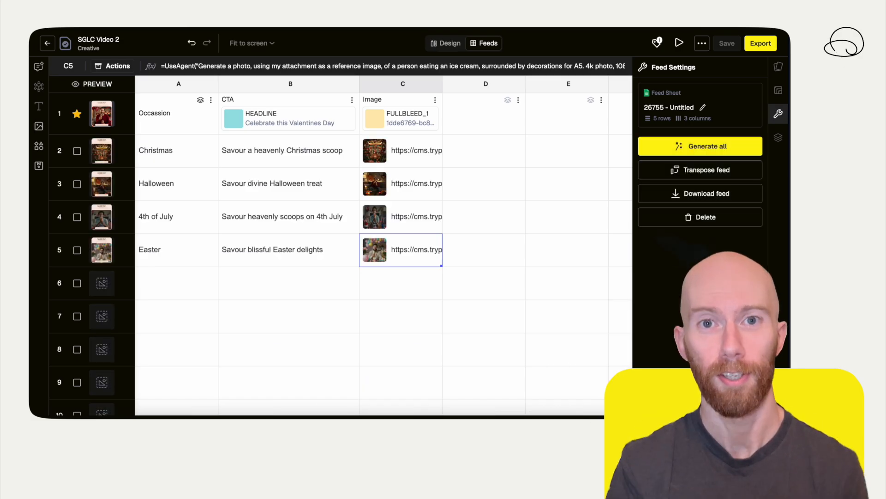
pyautogui.click(458, 46)
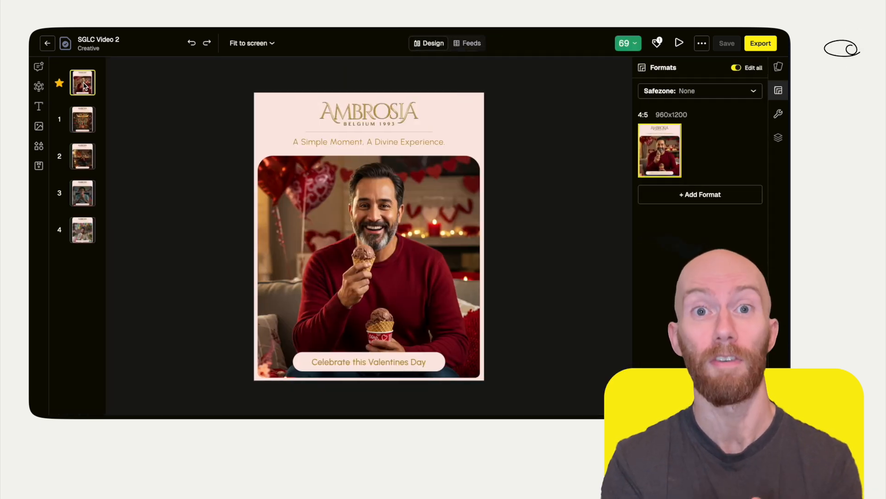
pyautogui.click(84, 122)
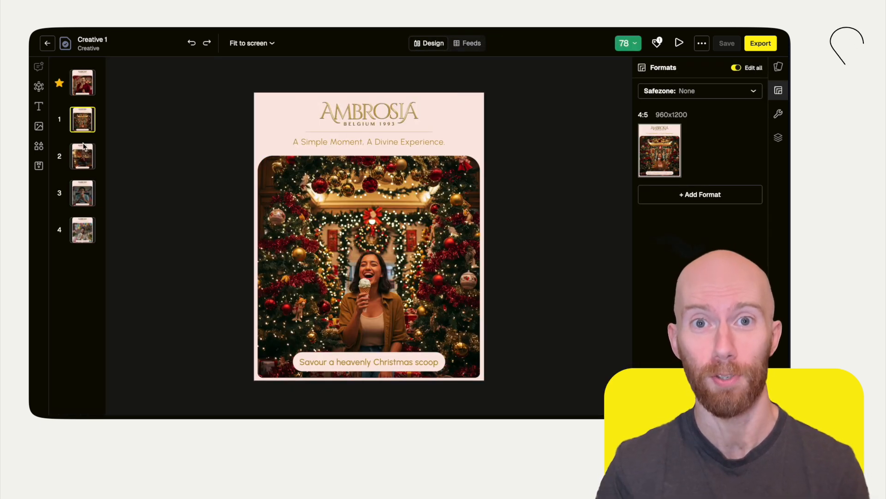
pyautogui.click(84, 160)
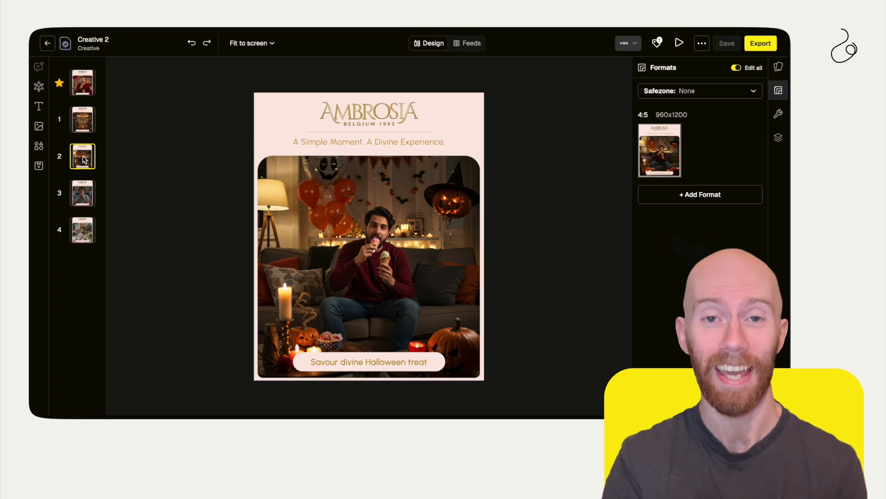
pyautogui.click(85, 189)
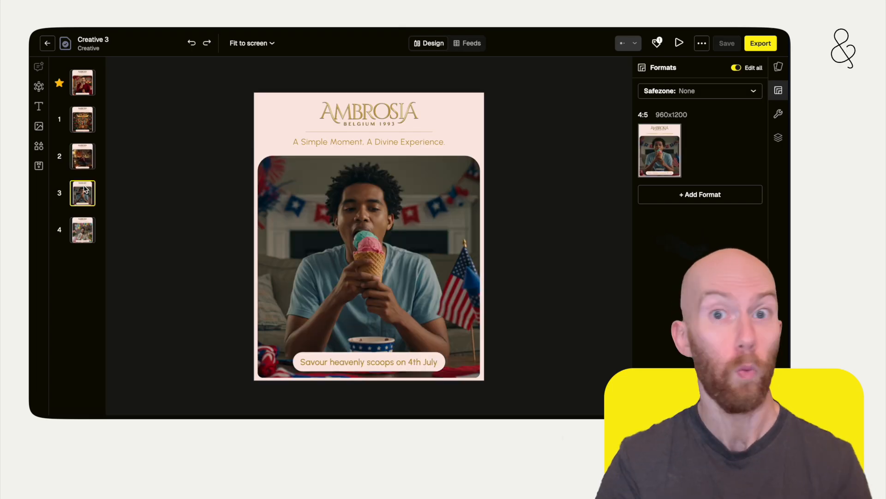
pyautogui.click(85, 227)
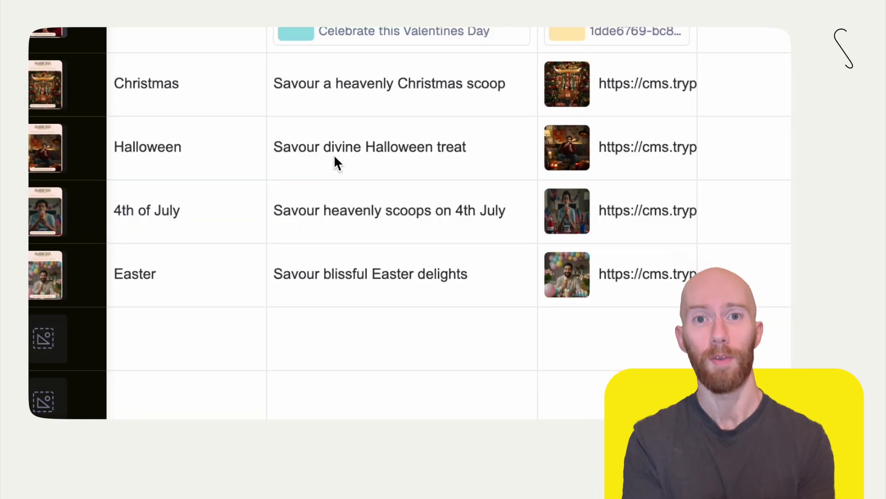
# Change the Halloween row's CTA text in B3 to "Enjoy Halloween treats"
pyautogui.click(333, 155)
pyautogui.click(331, 156)
pyautogui.moveTo(361, 166); pyautogui.dragTo(275, 166)
pyautogui.write('Enjoy')
pyautogui.click(439, 166)
pyautogui.write('s')
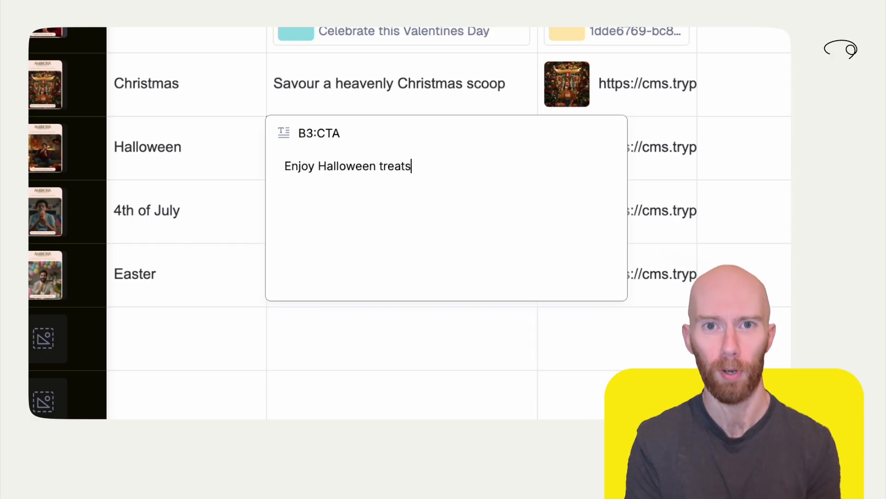
pyautogui.press('Return')
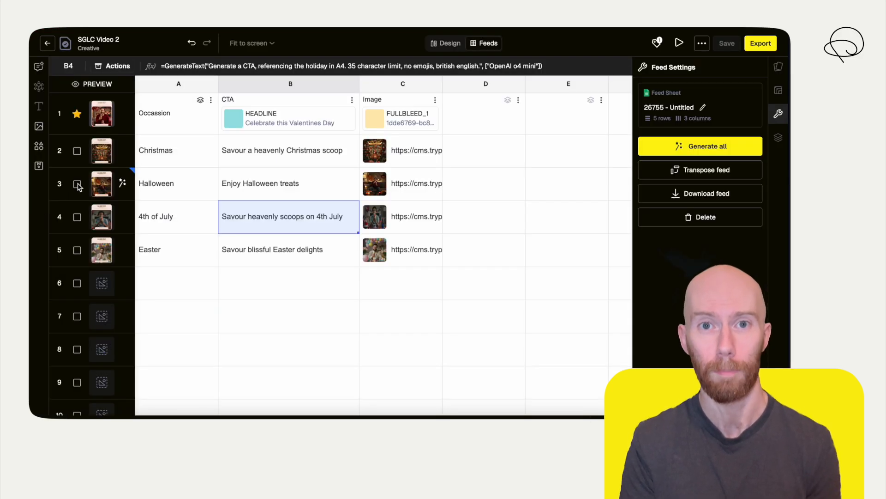
# Regenerate only the Halloween row's ad variation and view it in the design view
pyautogui.click(78, 183)
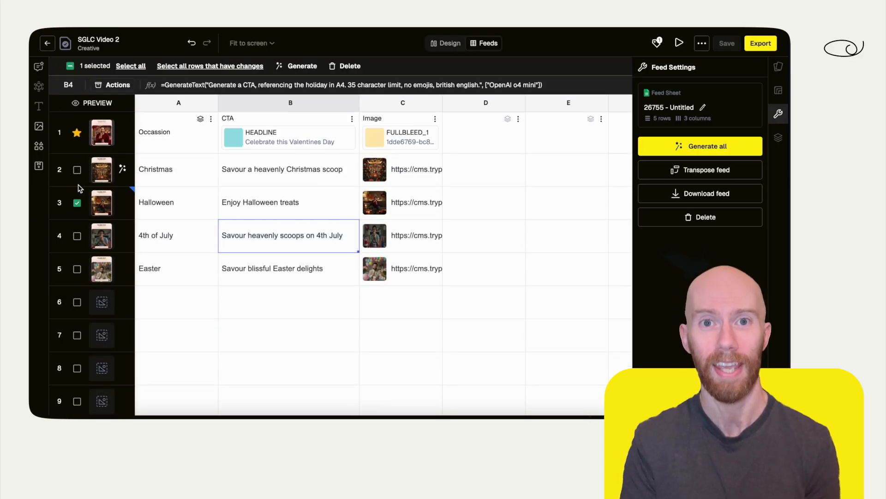
pyautogui.click(301, 66)
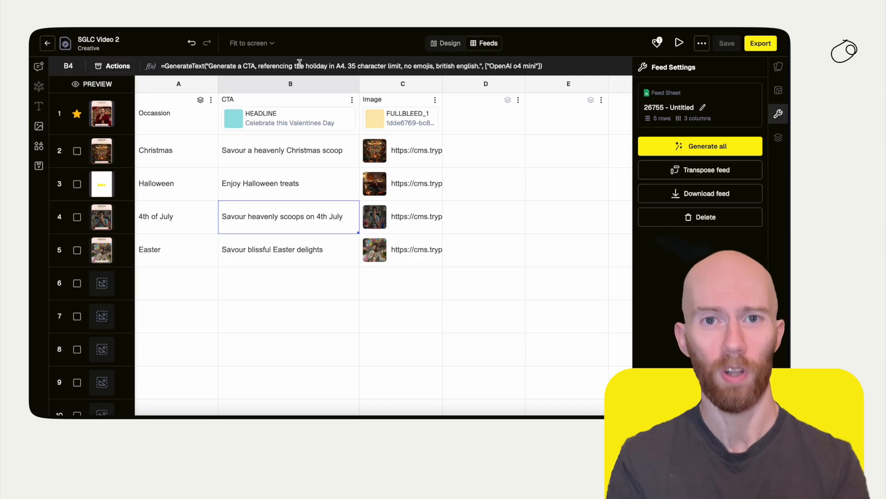
pyautogui.click(450, 45)
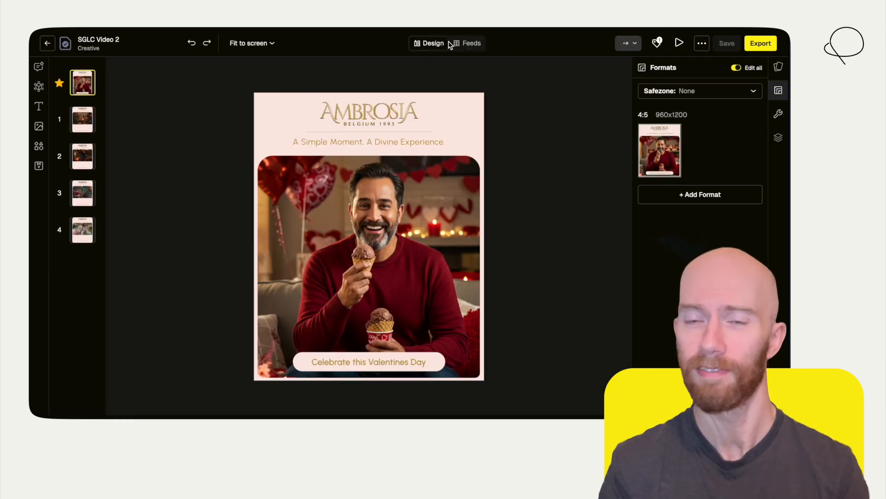
pyautogui.click(83, 154)
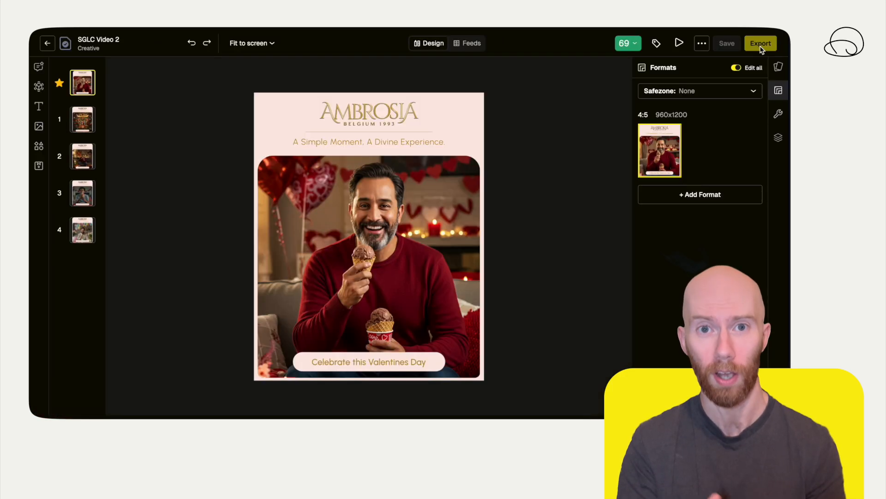
# Open the export options for the creative and its feed variations
pyautogui.click(743, 54)
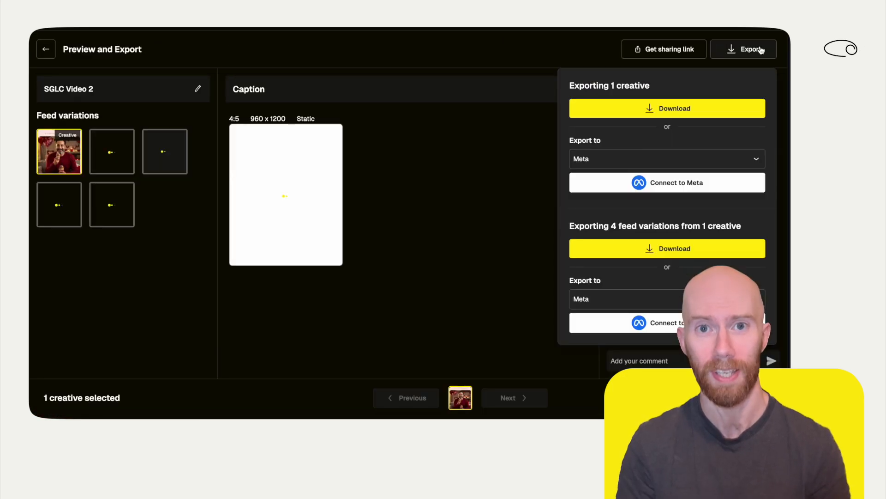